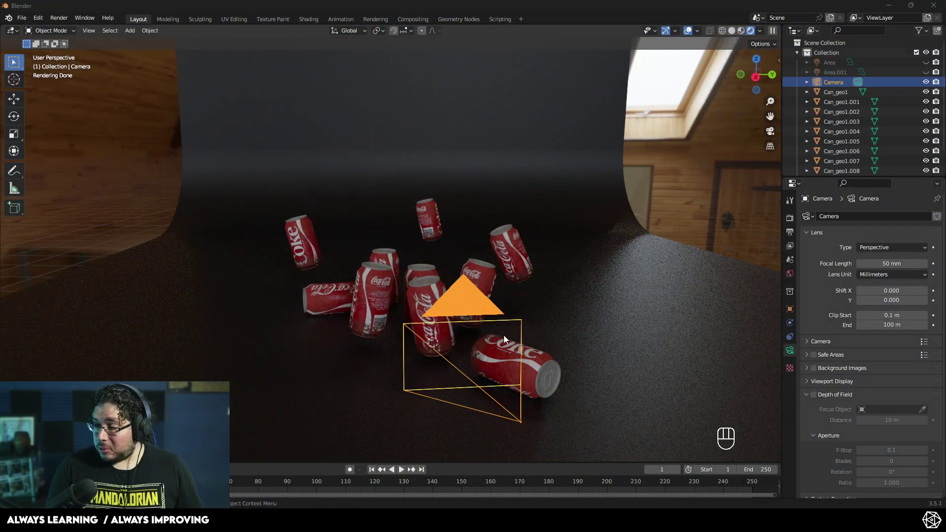
# Orbit and zoom around the scattered cans, then select the camera
pyautogui.scroll(2, 509, 345)
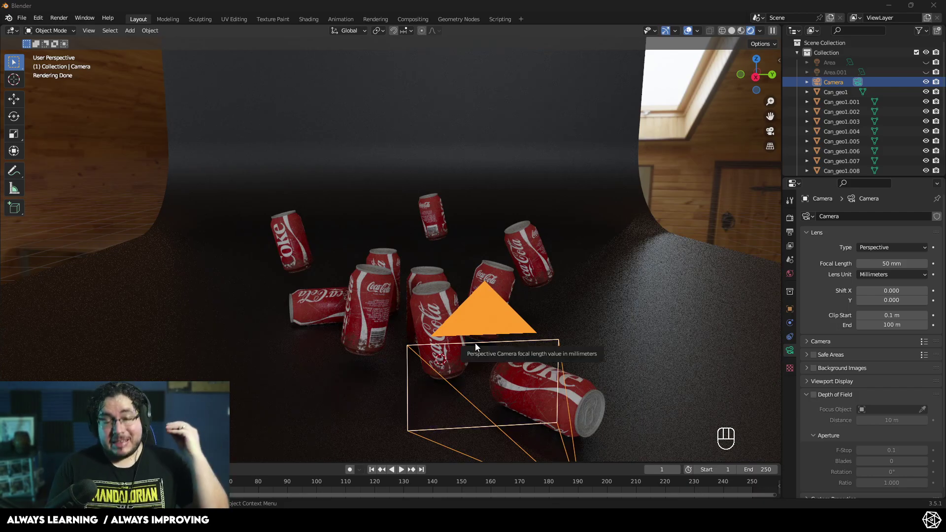
pyautogui.moveTo(475, 343); pyautogui.dragTo(415, 307, button='middle')
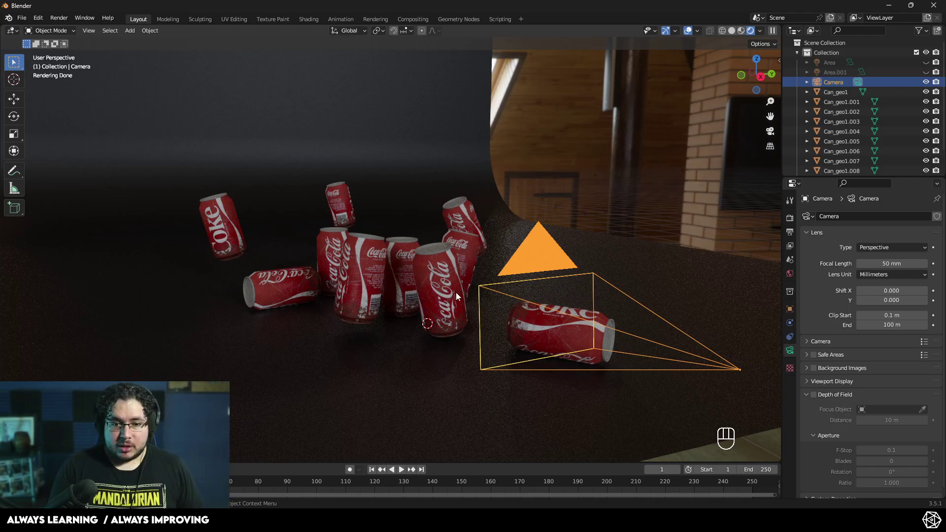
pyautogui.moveTo(456, 294); pyautogui.dragTo(427, 298, button='middle')
pyautogui.scroll(-3, 427, 298)
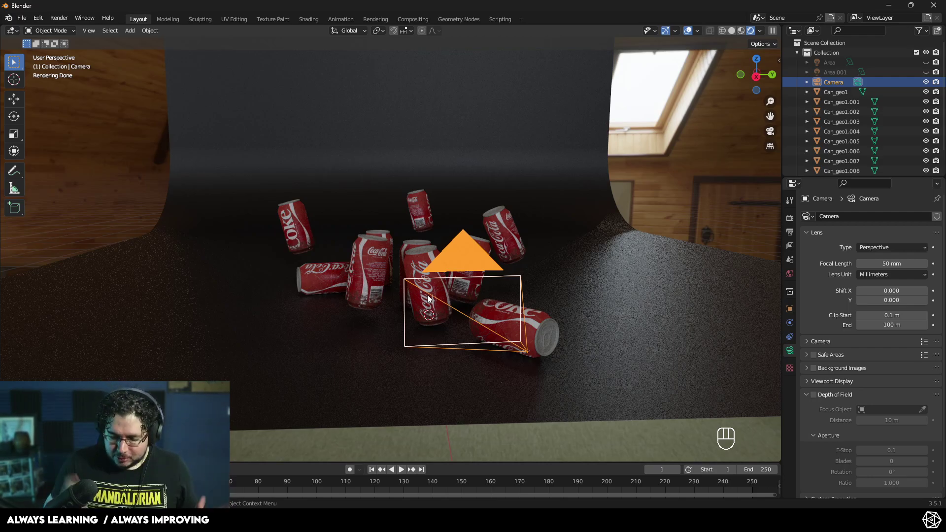
pyautogui.click(428, 298)
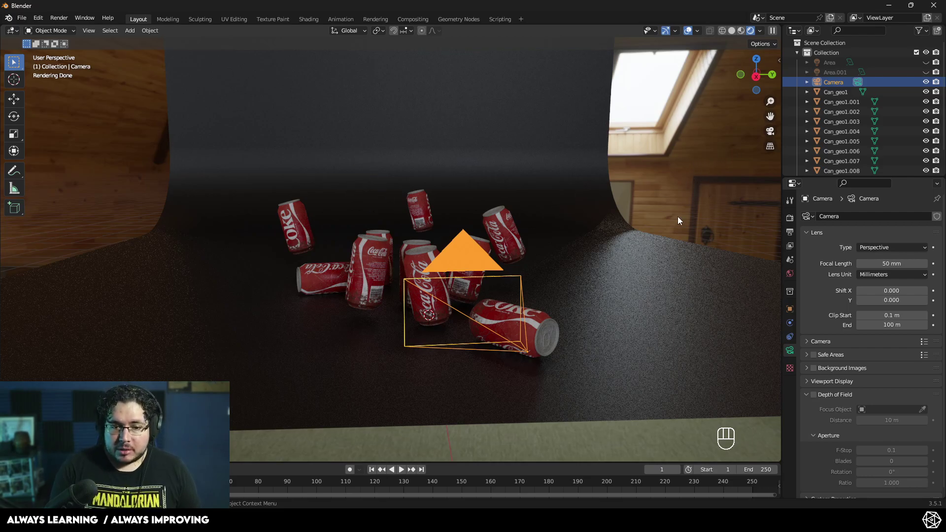
pyautogui.scroll(-3, 678, 217)
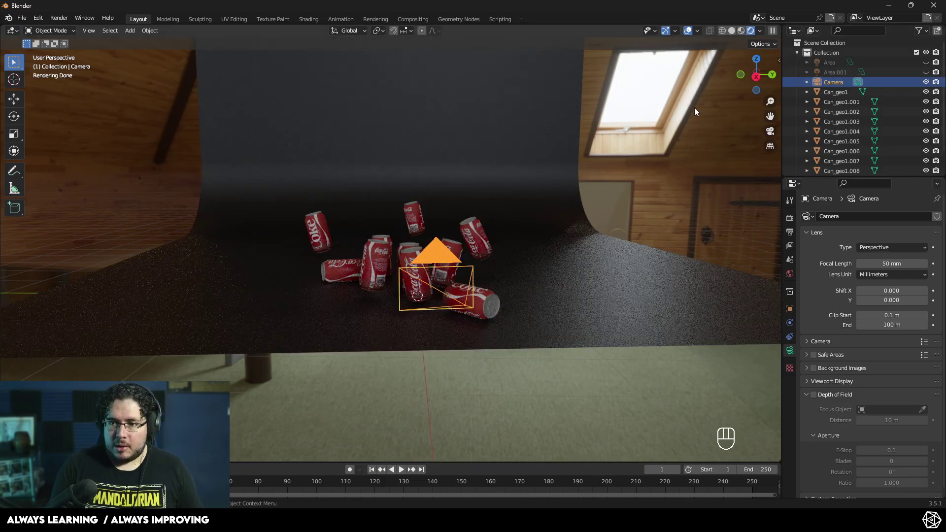
# Turn on the Area light and zoom to check its lighting on the cans
pyautogui.click(925, 63)
pyautogui.scroll(-7, 207, 232)
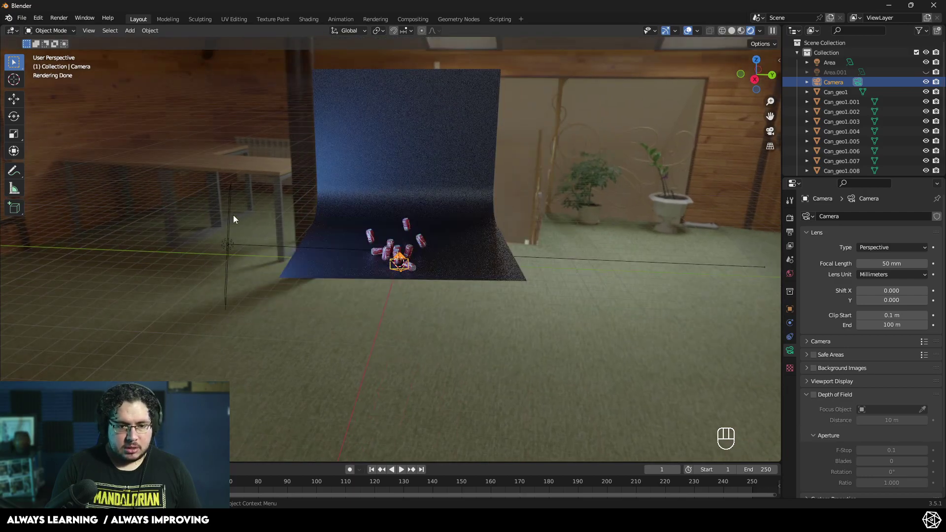
pyautogui.scroll(8, 295, 250)
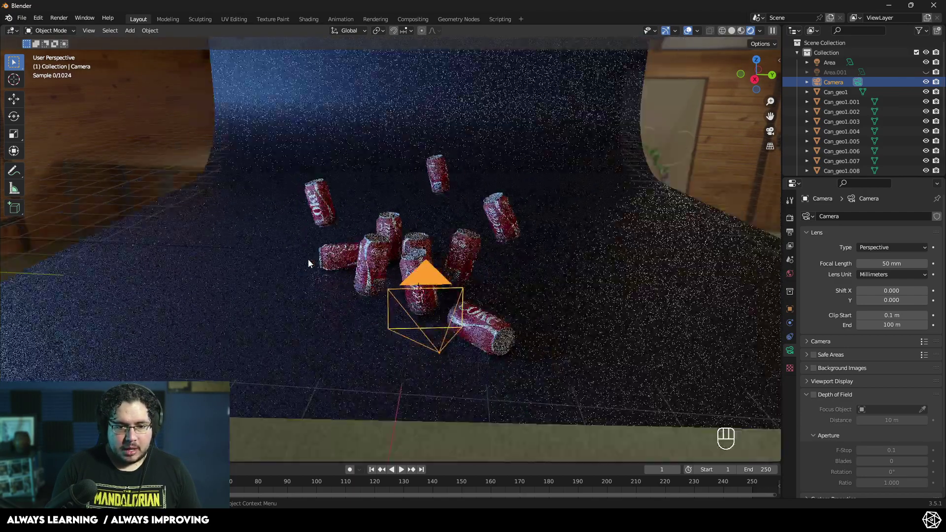
pyautogui.scroll(-5, 275, 256)
pyautogui.scroll(5, 321, 237)
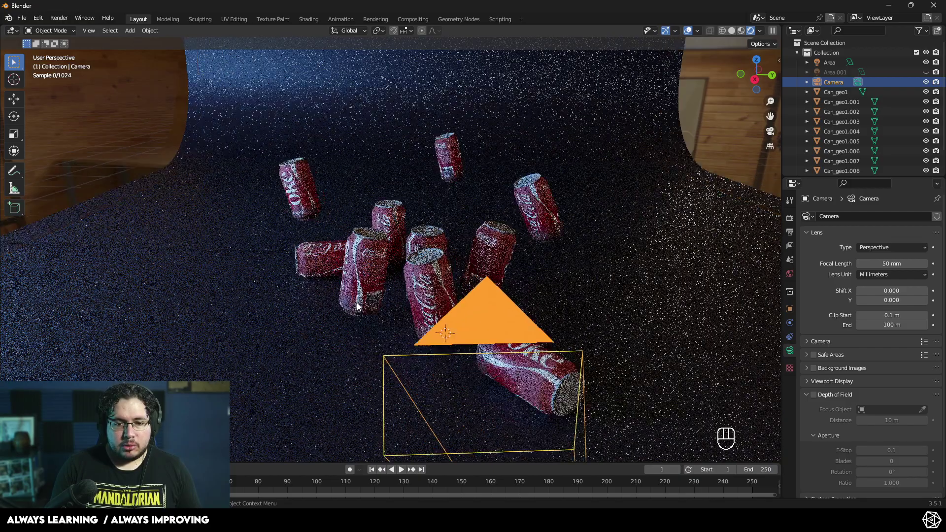
# Unhide the Area.001 light to wash the backdrop and cans in magenta
pyautogui.moveTo(429, 226); pyautogui.dragTo(597, 181, button='middle')
pyautogui.click(925, 72)
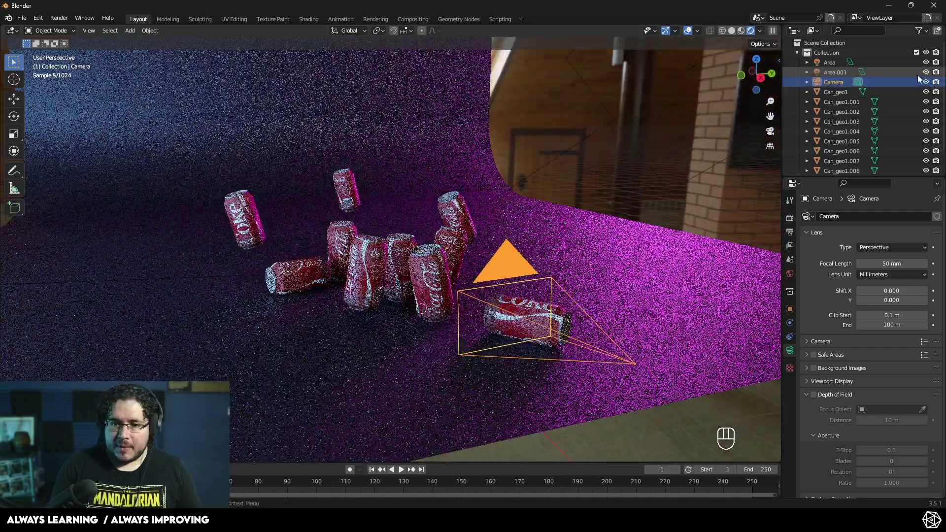
pyautogui.scroll(-6, 661, 165)
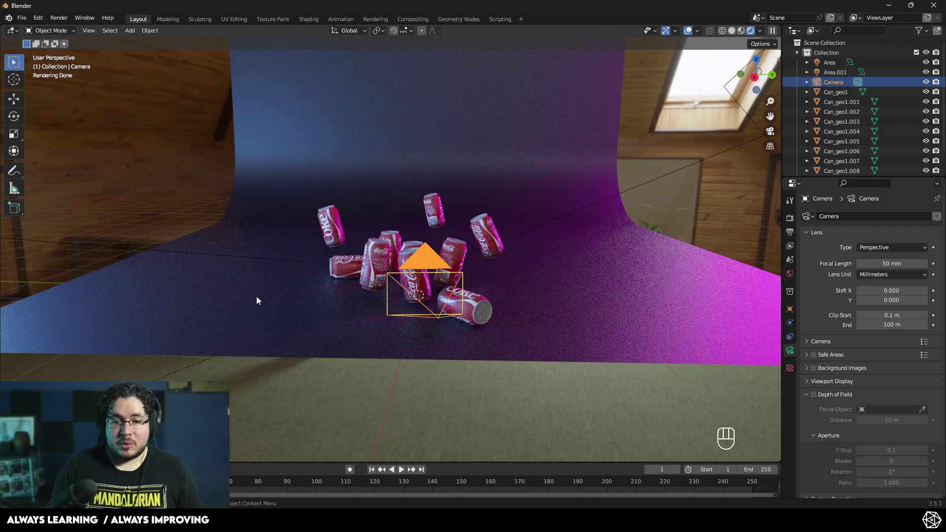
pyautogui.scroll(4, 489, 244)
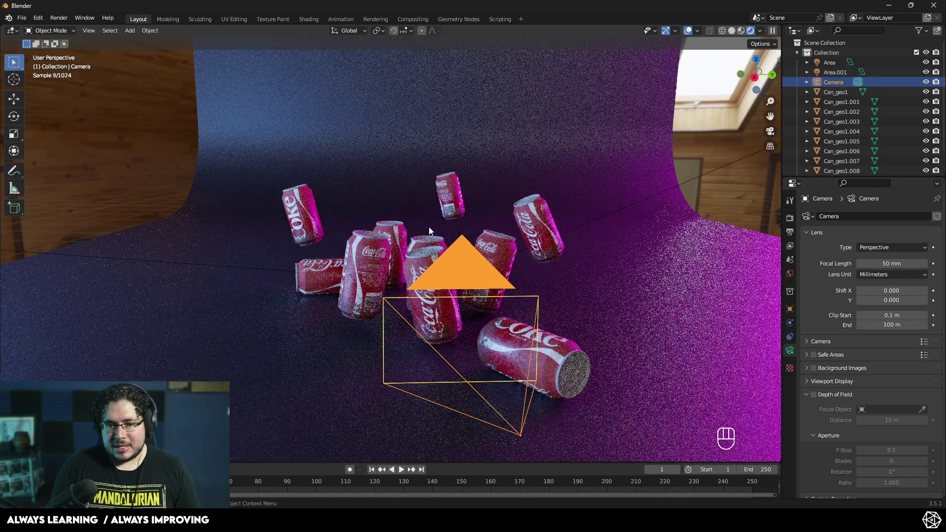
# Split the viewport vertically into two side-by-side 3D views
pyautogui.rightClick(782, 199)
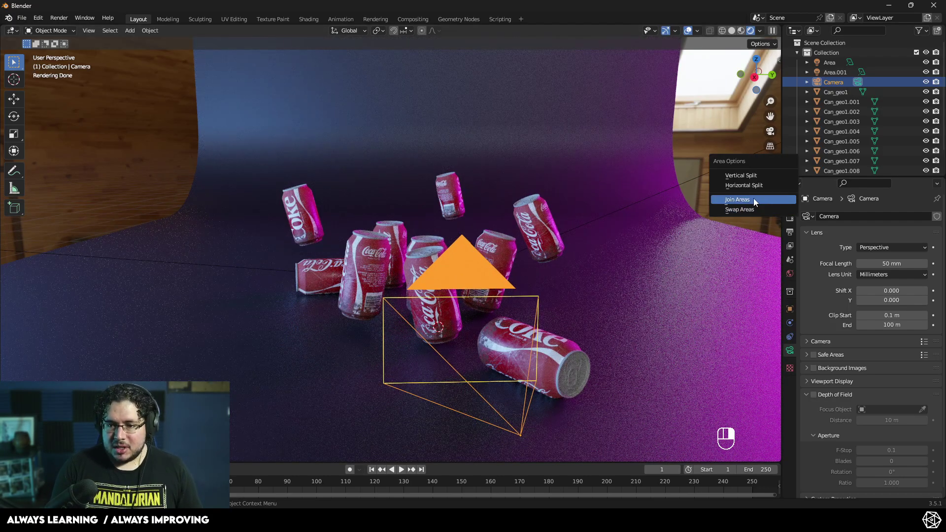
pyautogui.click(753, 175)
pyautogui.click(412, 212)
pyautogui.scroll(-3, 306, 231)
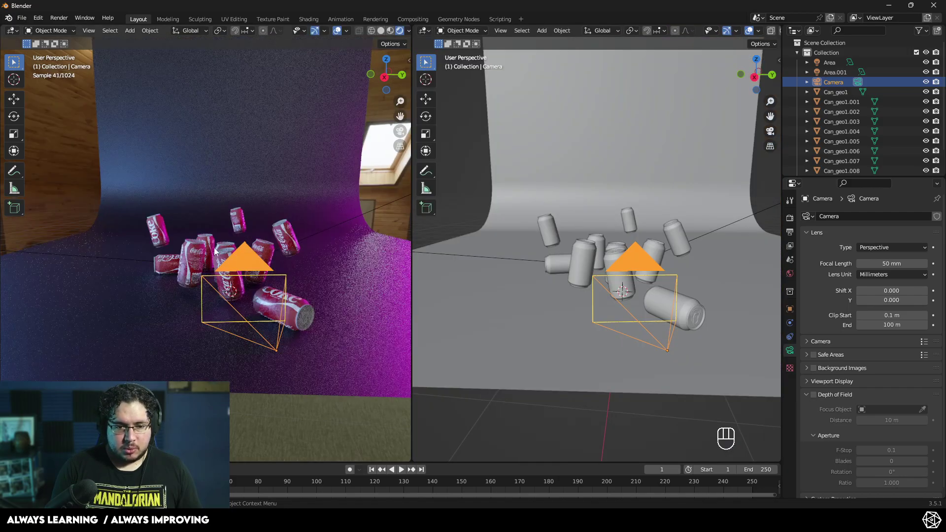
# Show the camera view on the left and a rendered, orbited side view on the right
pyautogui.click(396, 134)
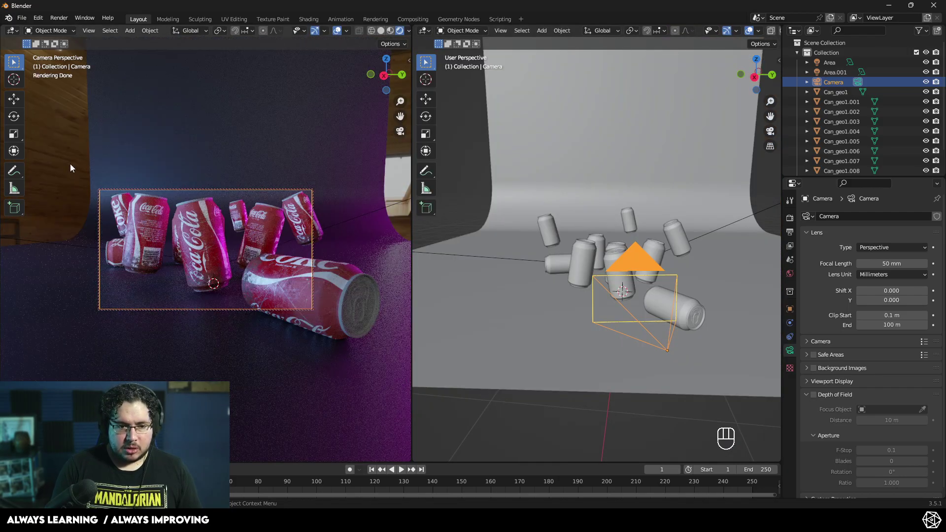
pyautogui.hotkey('alt', 'a')
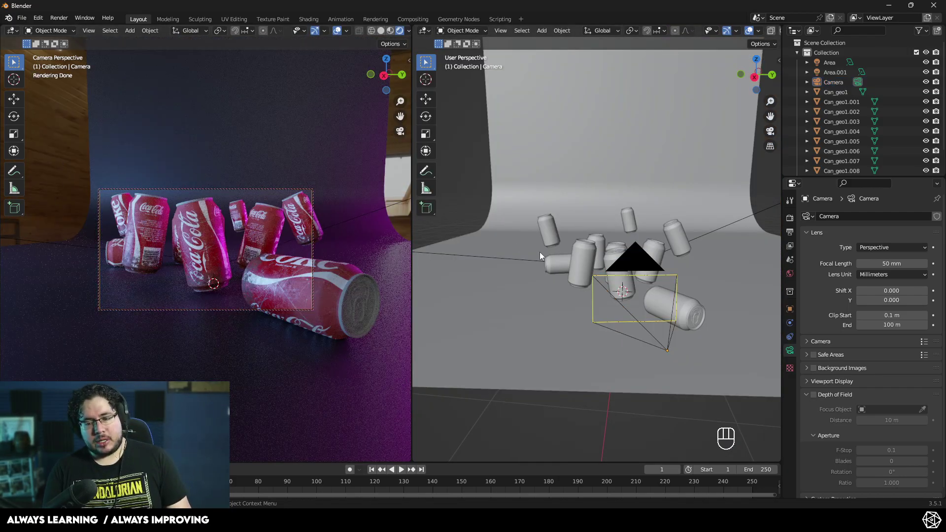
pyautogui.press('z')
pyautogui.click(560, 208)
pyautogui.press('z')
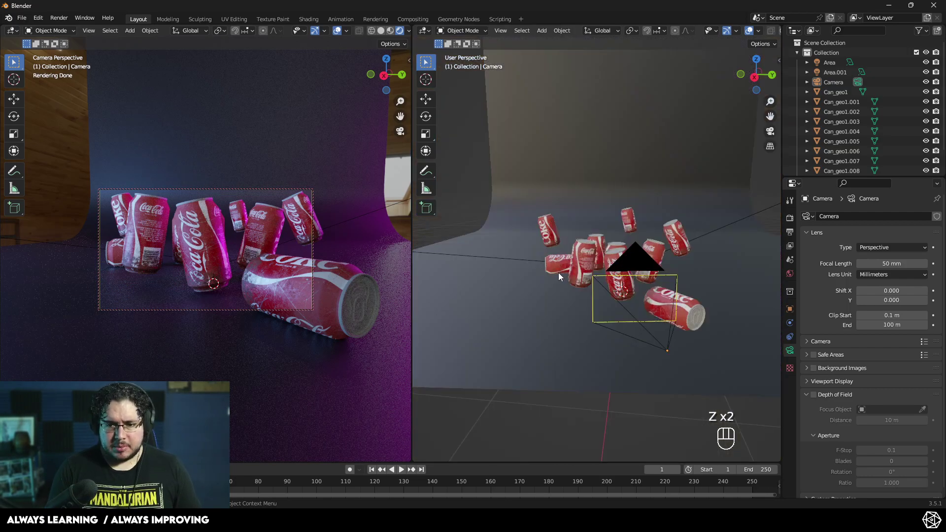
pyautogui.moveTo(562, 274); pyautogui.dragTo(621, 279, button='middle')
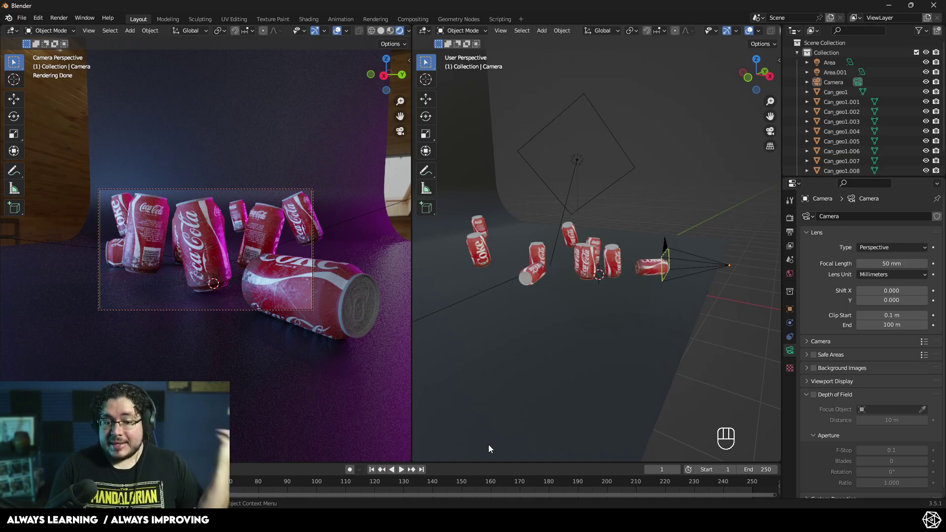
# Open Chrome and preview the Adorama, then Nikon 18mm–300mm 'focal length' image results
pyautogui.rightClick(439, 522)
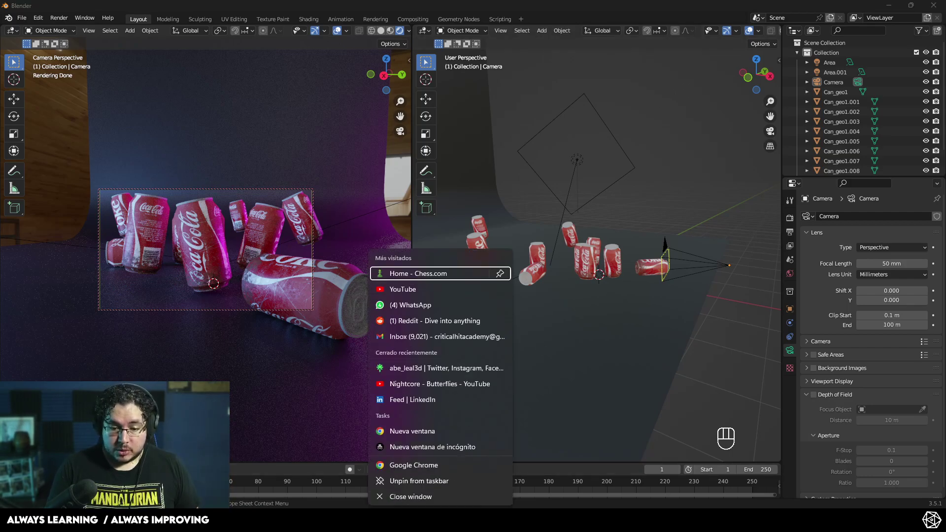
pyautogui.click(427, 497)
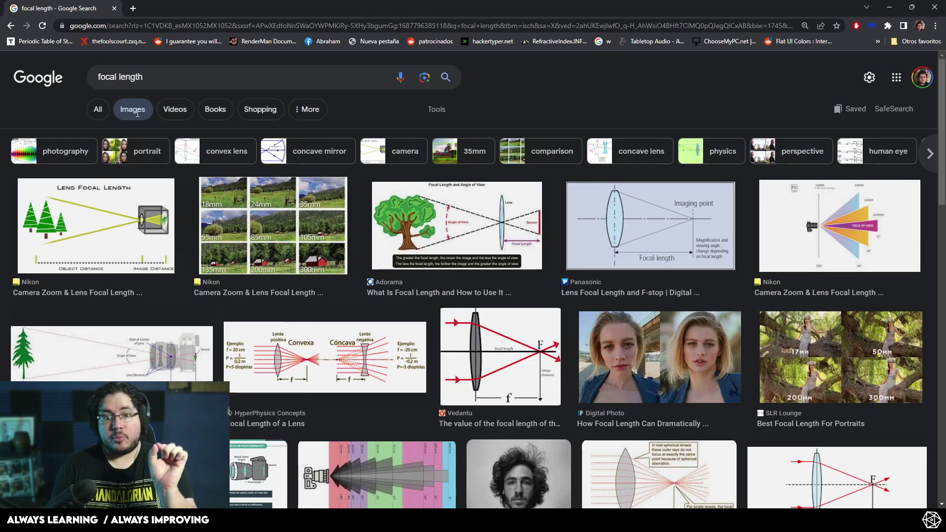
pyautogui.click(499, 212)
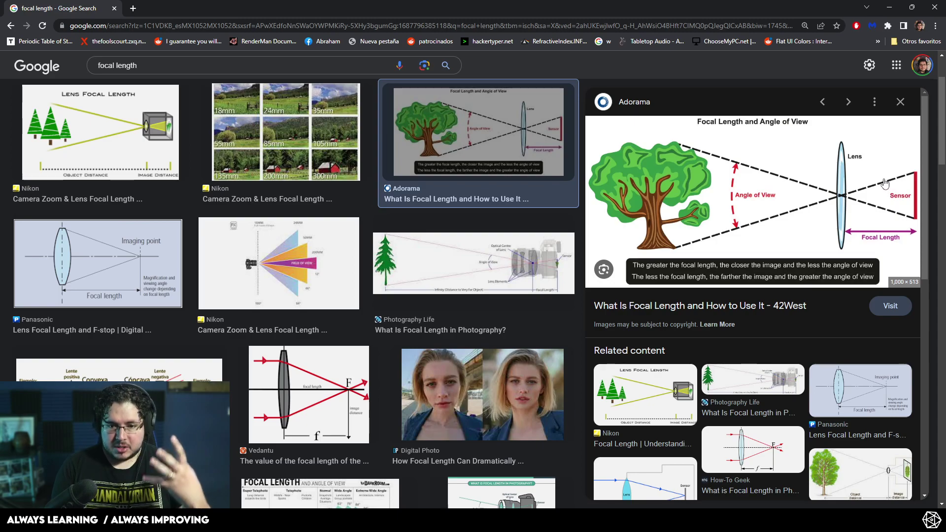
pyautogui.click(253, 134)
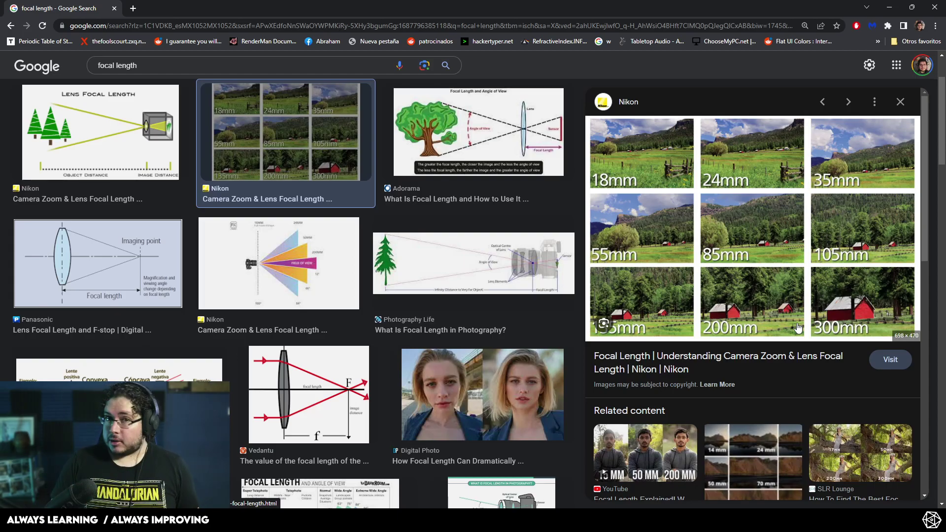
# Back in Blender, select the Camera and set its focal length to 24 mm
pyautogui.click(890, 7)
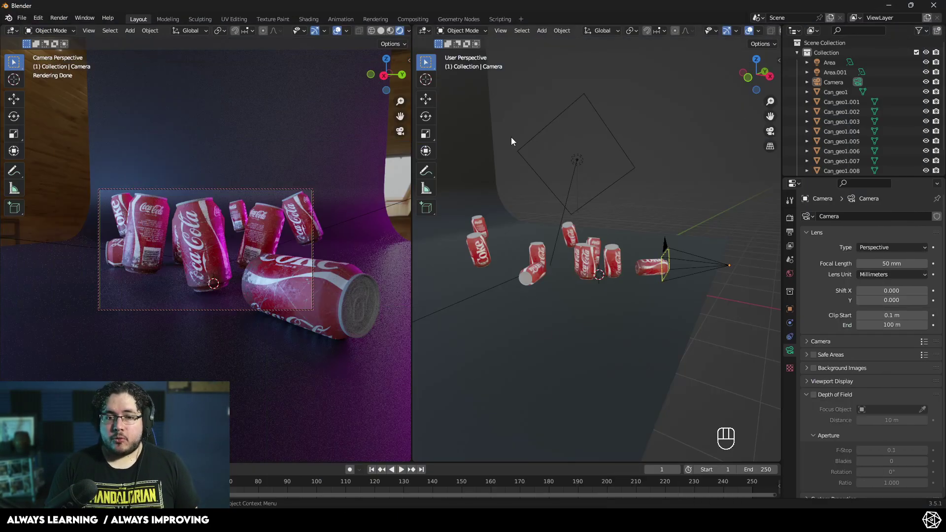
pyautogui.click(833, 82)
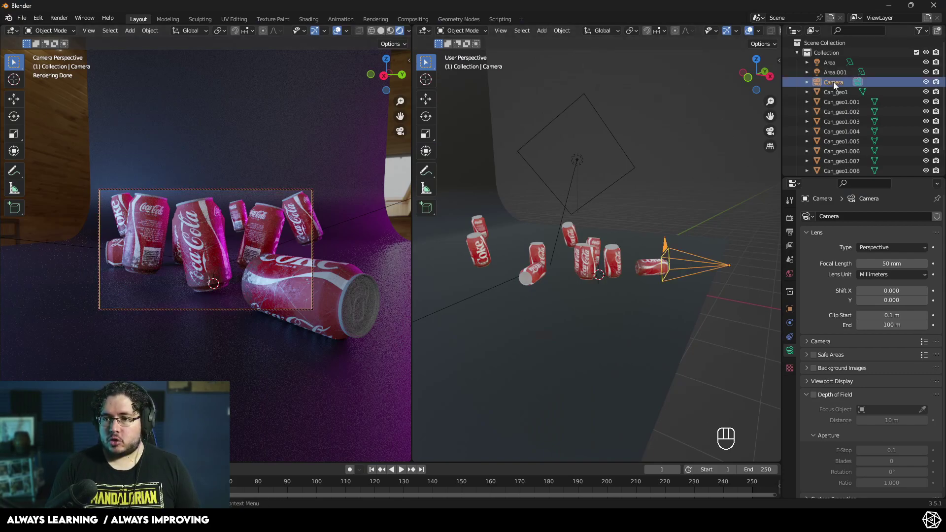
pyautogui.click(892, 264)
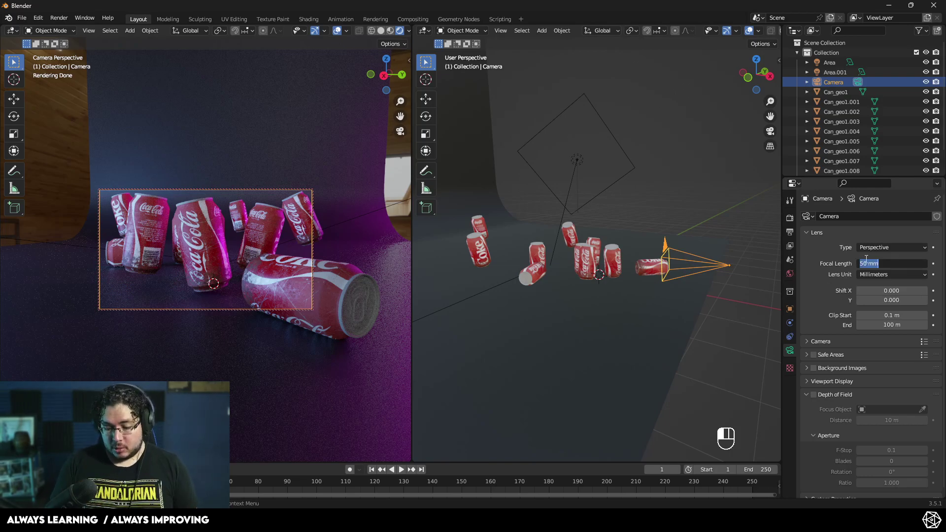
pyautogui.write('24')
pyautogui.press('Return')
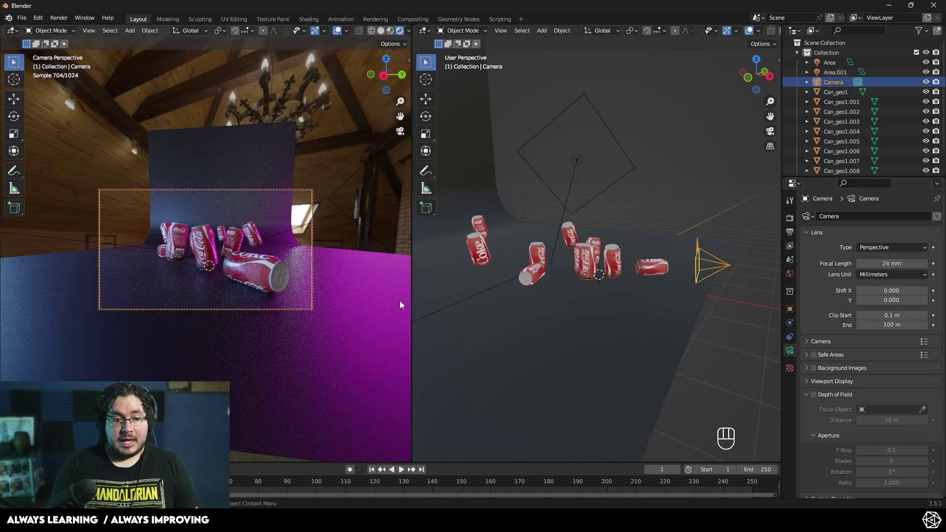
pyautogui.scroll(5, 238, 270)
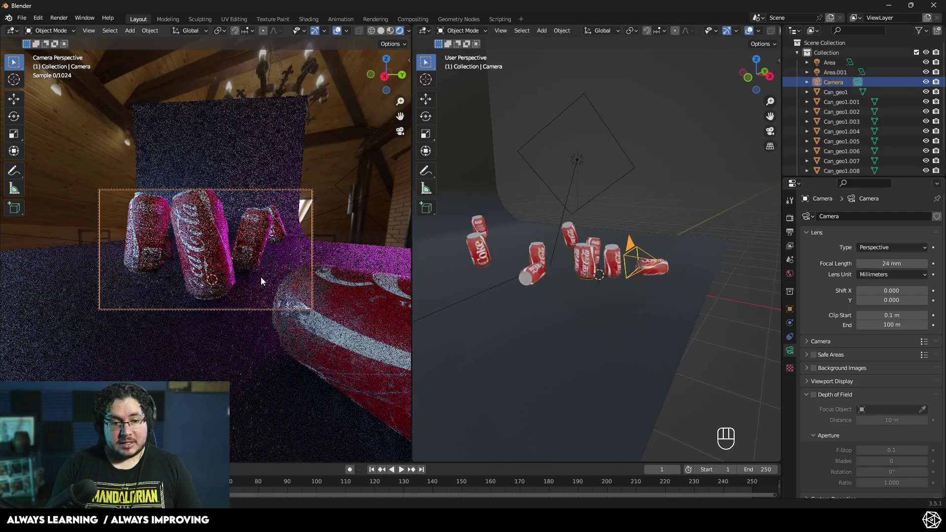
pyautogui.scroll(-4, 263, 278)
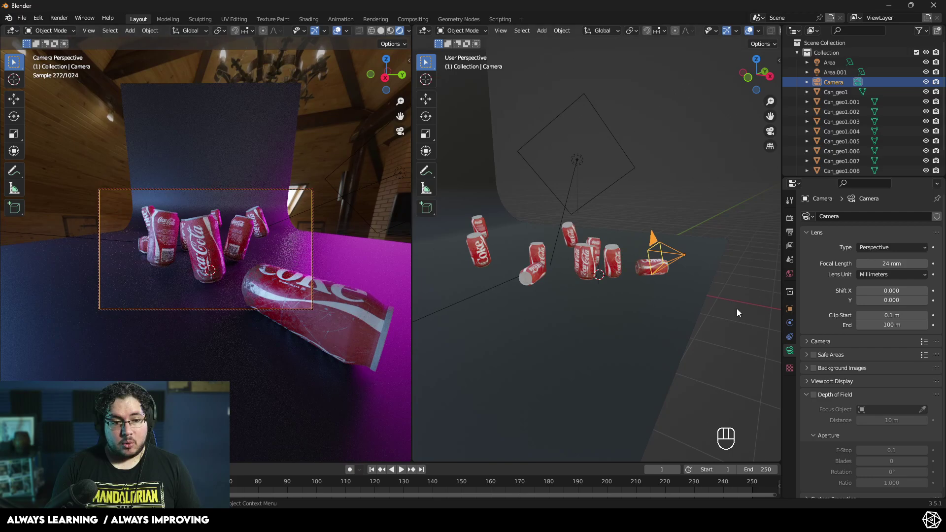
# Change the camera's focal length to 35 mm with the camera moved closer
pyautogui.click(896, 264)
pyautogui.write('3.5')
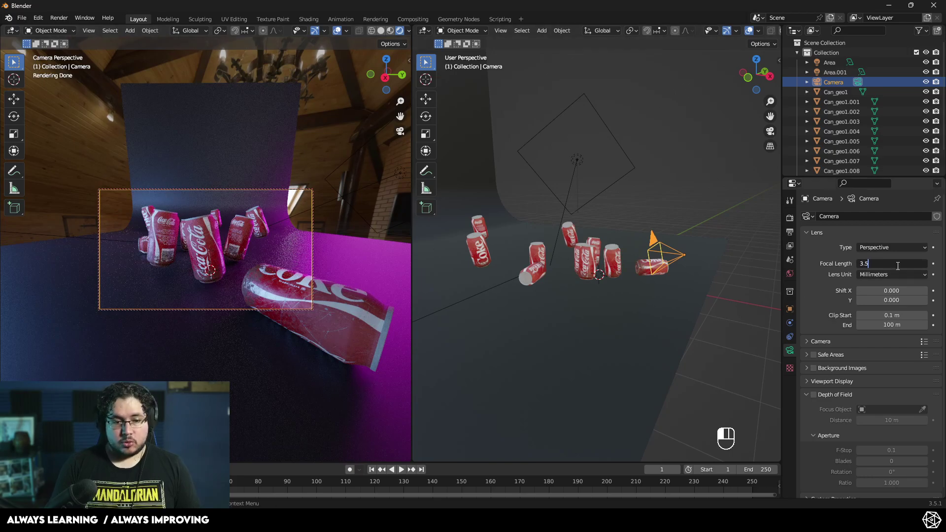
pyautogui.press('BackSpace')
pyautogui.press('BackSpace')
pyautogui.write('5')
pyautogui.press('Return')
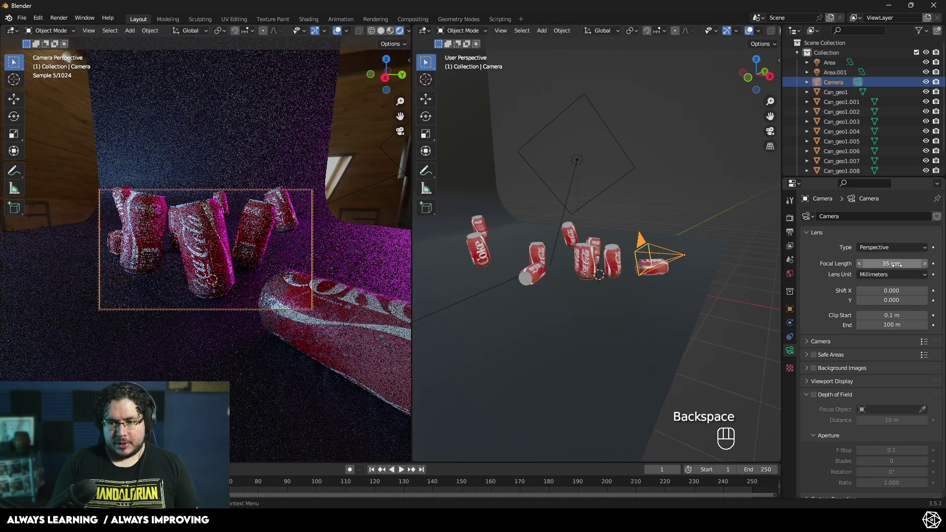
pyautogui.scroll(2, 232, 262)
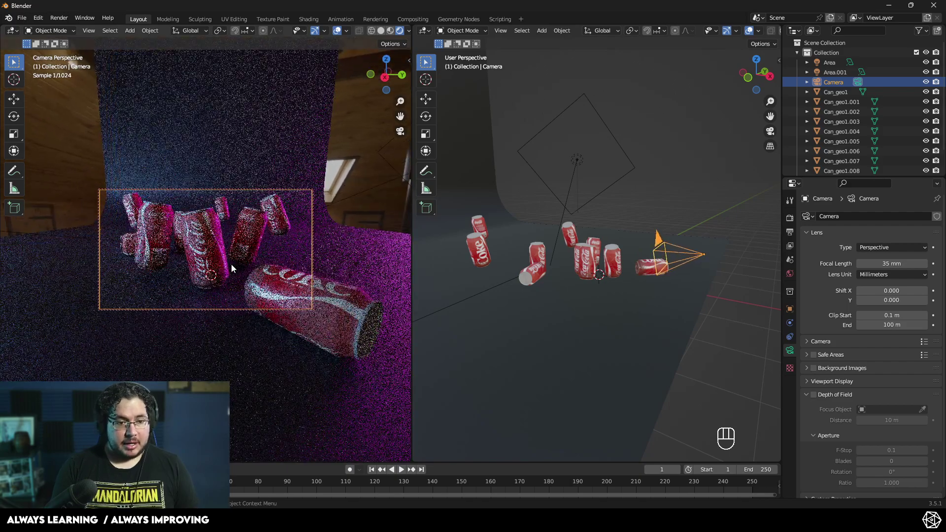
pyautogui.keyDown('shift'); pyautogui.scroll(2, 236, 262); pyautogui.keyUp('shift')
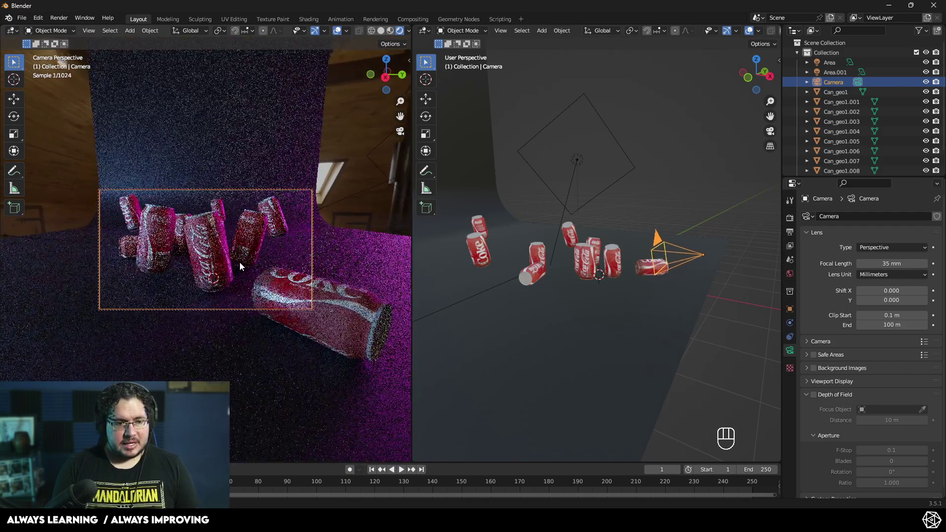
# Scale the backdrop plane along the Y axis
pyautogui.click(279, 247)
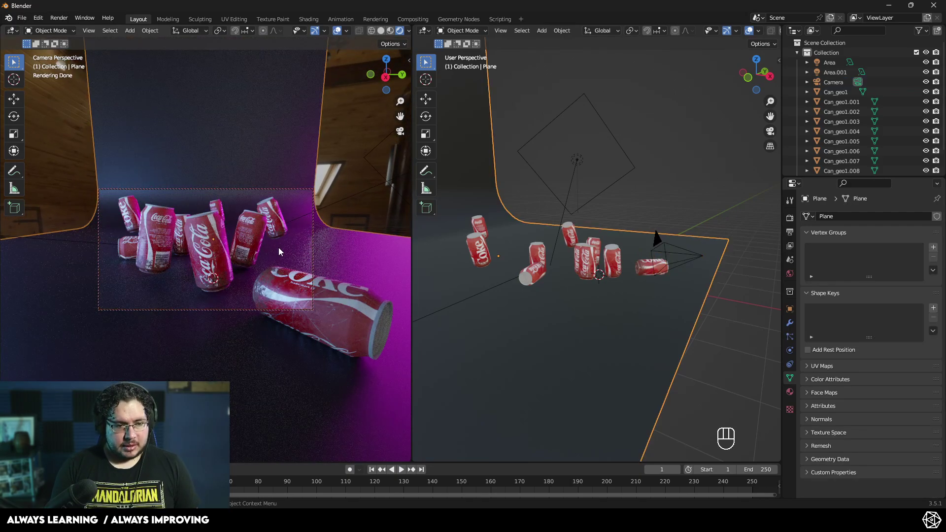
pyautogui.press('s')
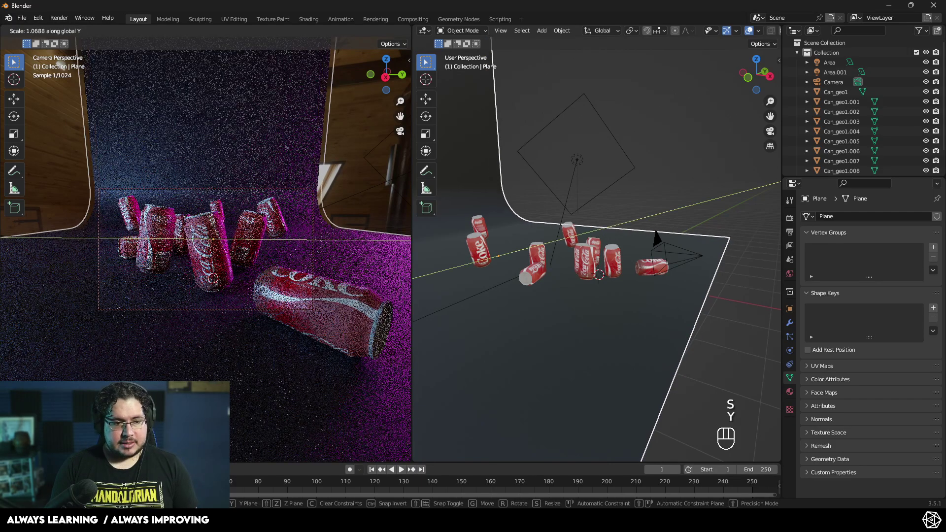
pyautogui.press('y')
pyautogui.click(288, 278)
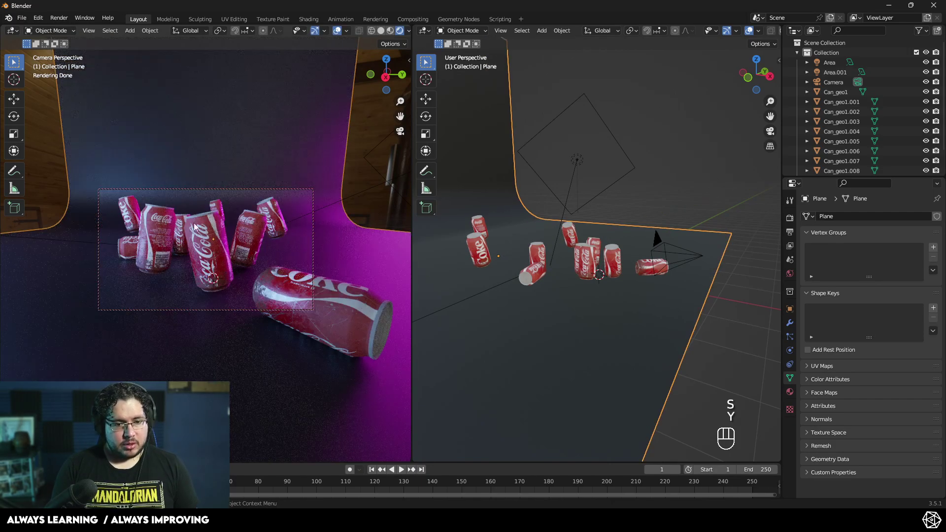
# Bring the camera framing in closer to the cans
pyautogui.keyDown('shift'); pyautogui.moveTo(258, 271); pyautogui.dragTo(259, 270, button='middle'); pyautogui.keyUp('shift')
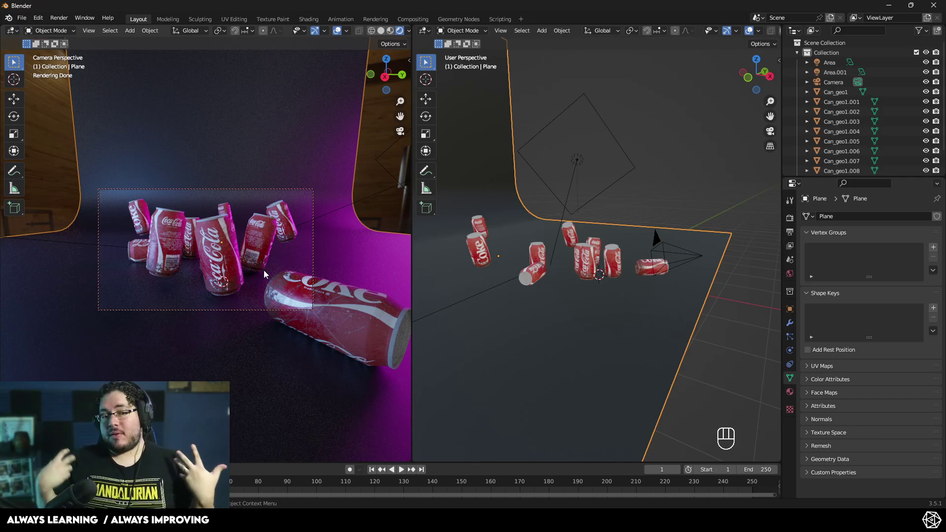
pyautogui.scroll(3, 264, 270)
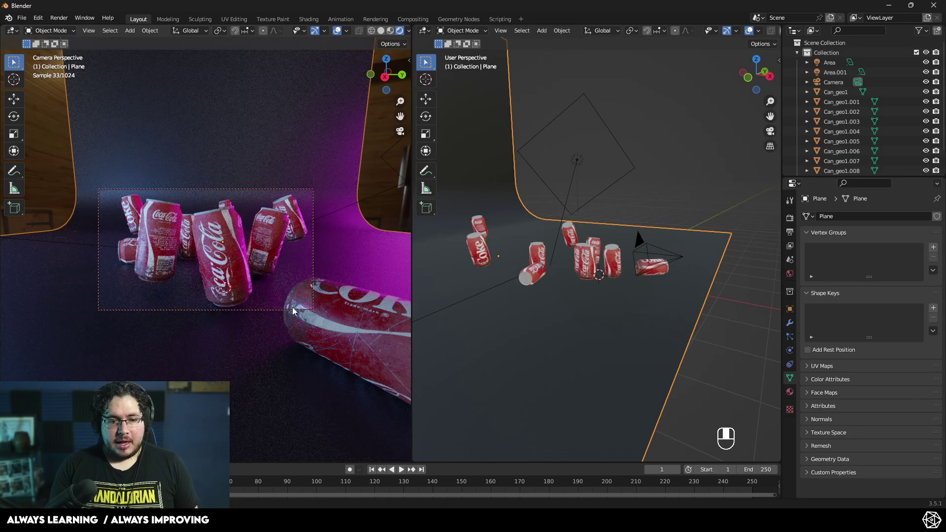
pyautogui.keyDown('shift'); pyautogui.moveTo(288, 293); pyautogui.dragTo(312, 273, button='middle'); pyautogui.keyUp('shift')
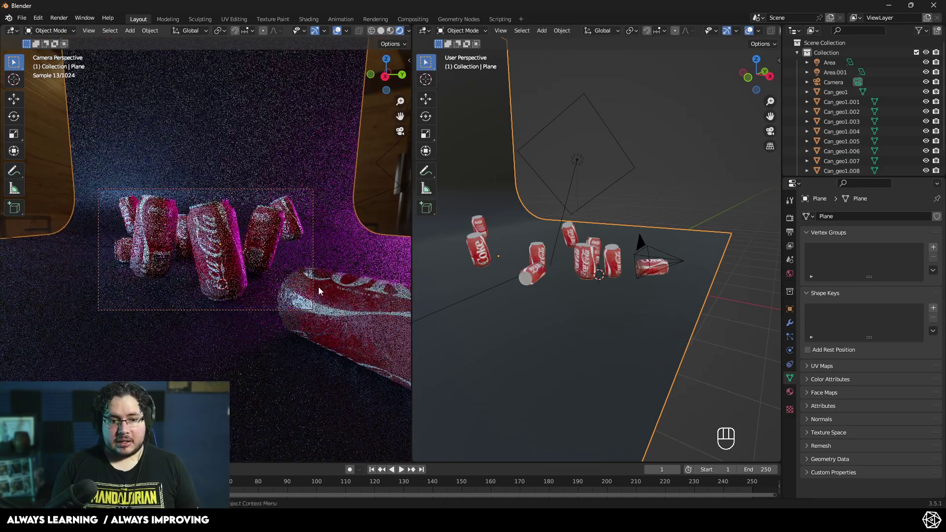
# Move the big foreground can further up-left
pyautogui.click(335, 301)
pyautogui.press('g')
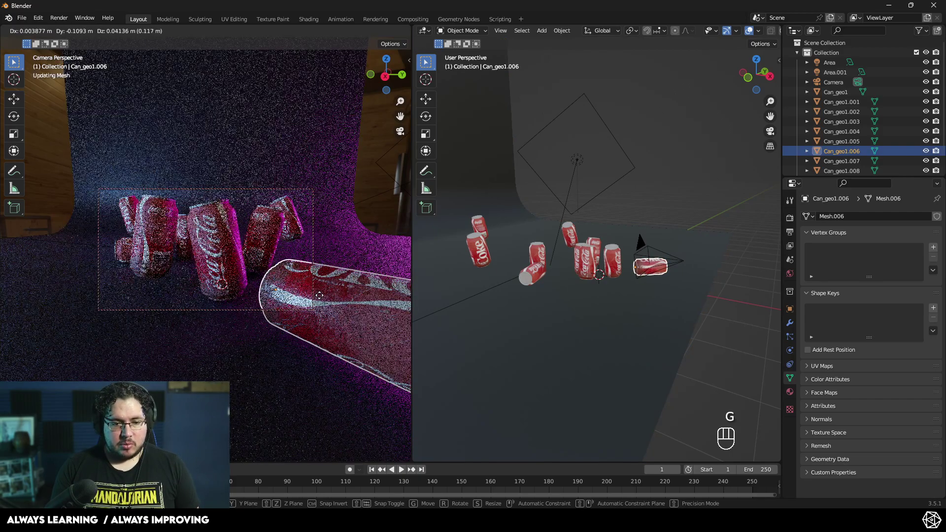
pyautogui.click(319, 298)
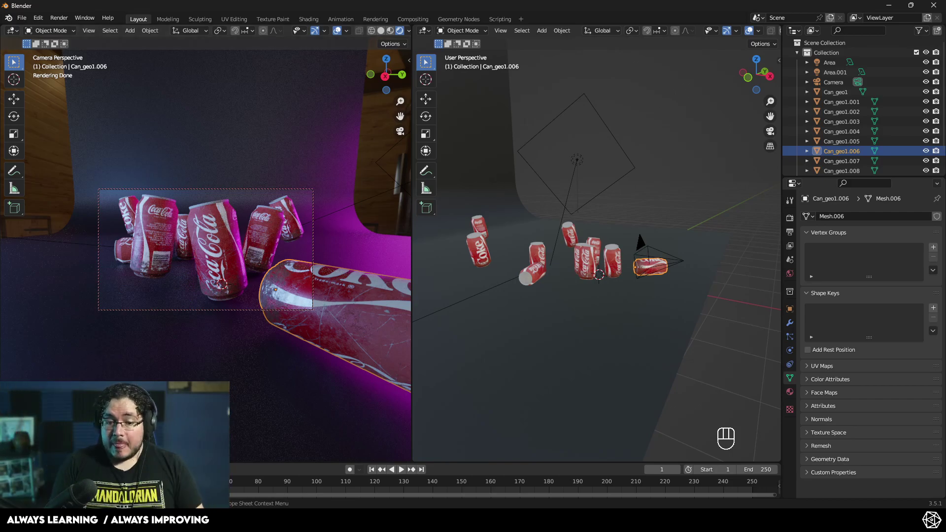
# Replace the 'focal length' image search with a search for 'aperture'
pyautogui.hotkey('alt', 'Tab')
pyautogui.click(82, 62)
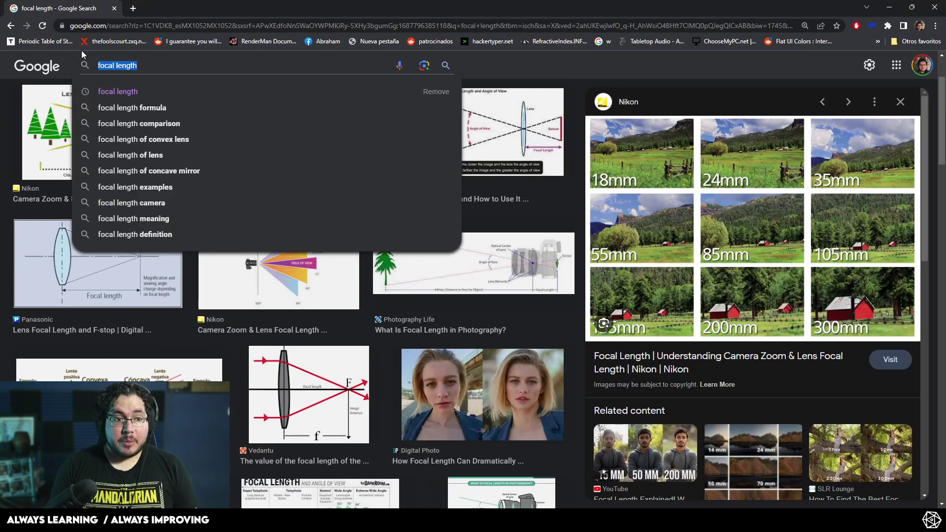
pyautogui.write('aperture')
pyautogui.press('Return')
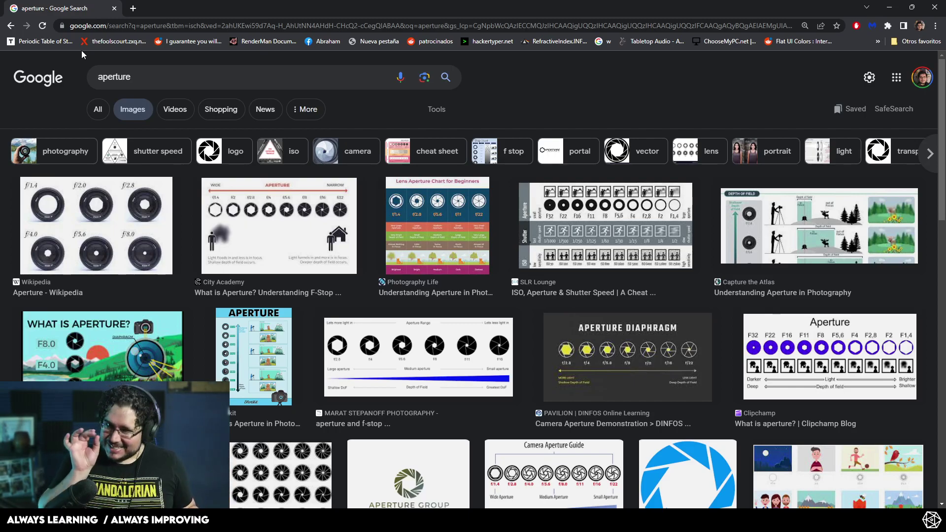
# Preview the Wikipedia aperture chart, then the sunflower image result
pyautogui.click(139, 255)
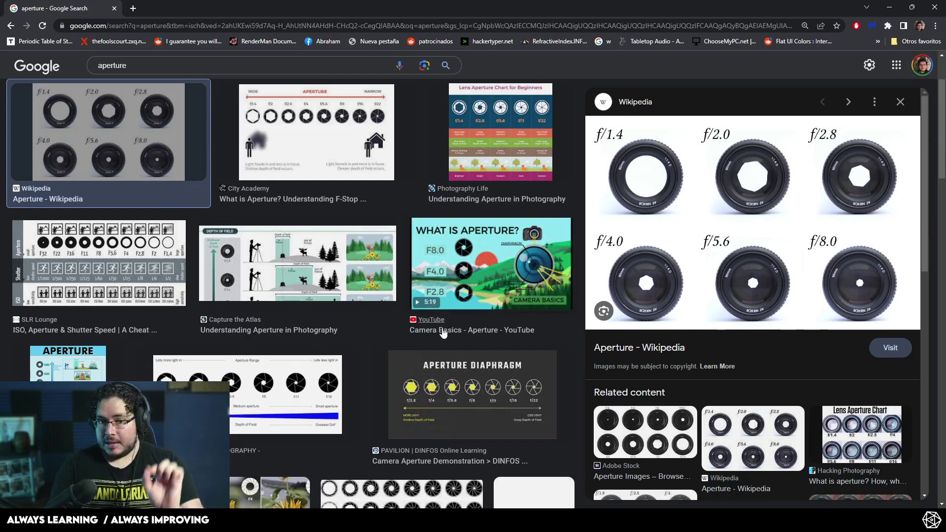
pyautogui.scroll(-4, 252, 328)
pyautogui.click(252, 328)
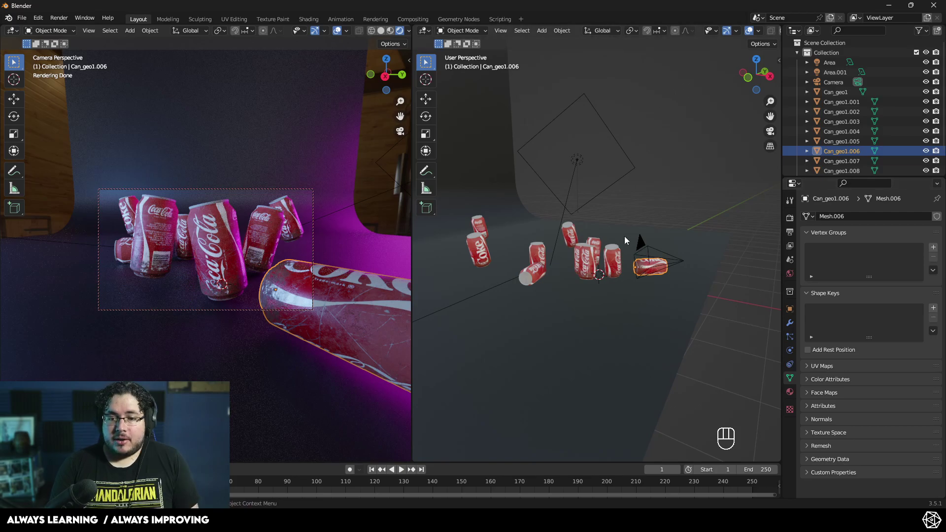
# Select the camera, enable Depth of Field and set F-Stop to 2.4
pyautogui.click(640, 246)
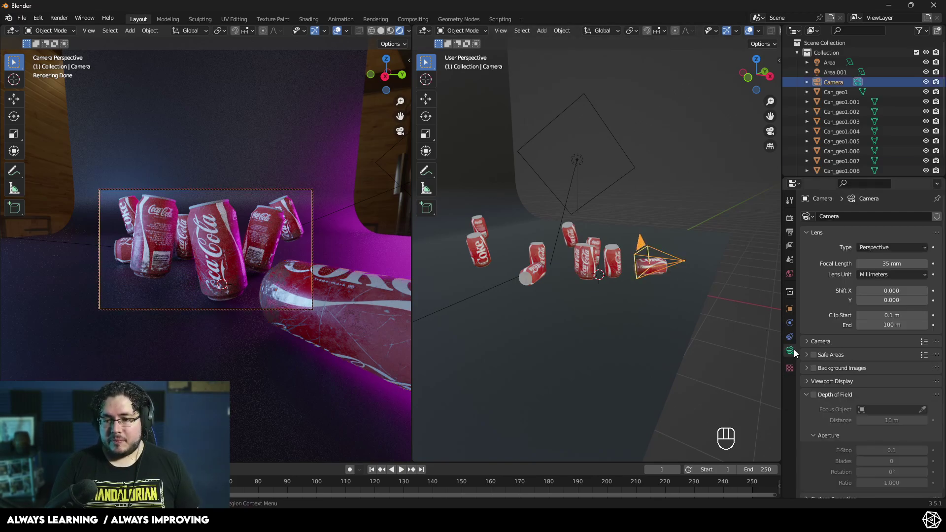
pyautogui.click(812, 394)
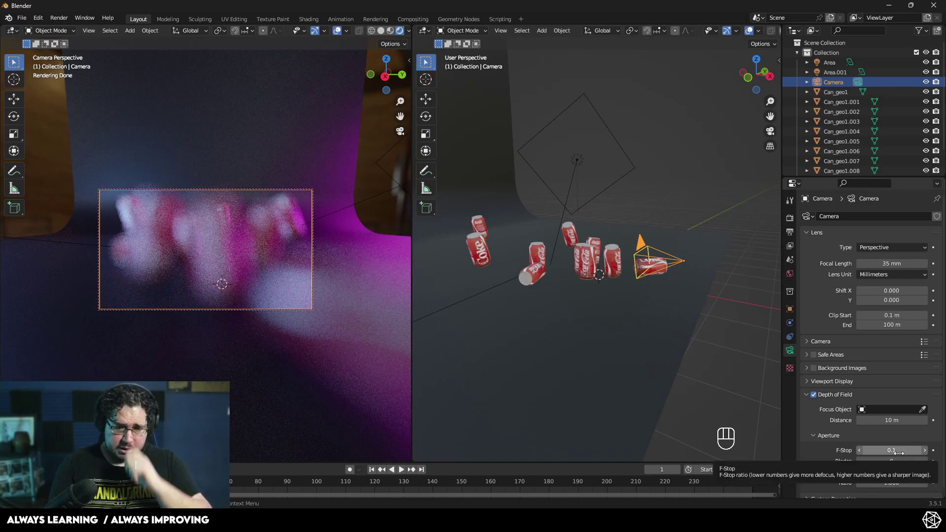
pyautogui.click(902, 449)
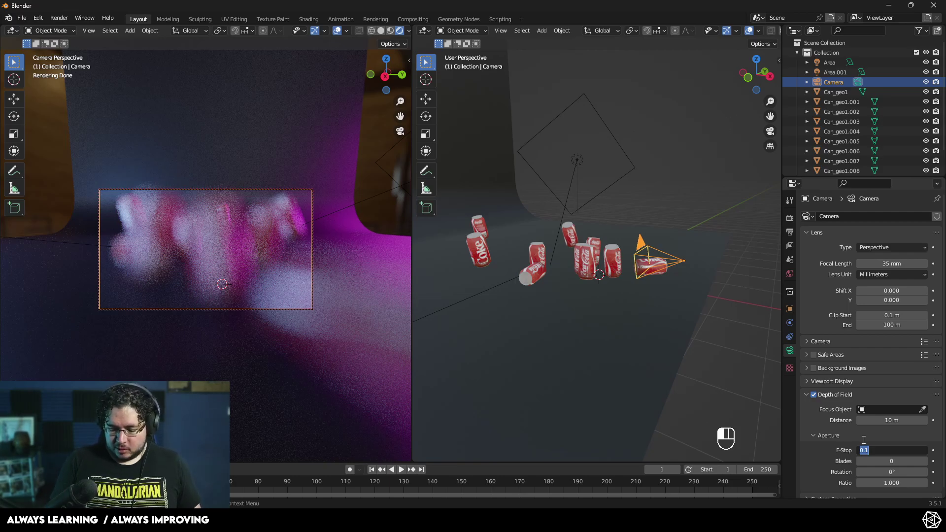
pyautogui.write('2.4')
pyautogui.press('Return')
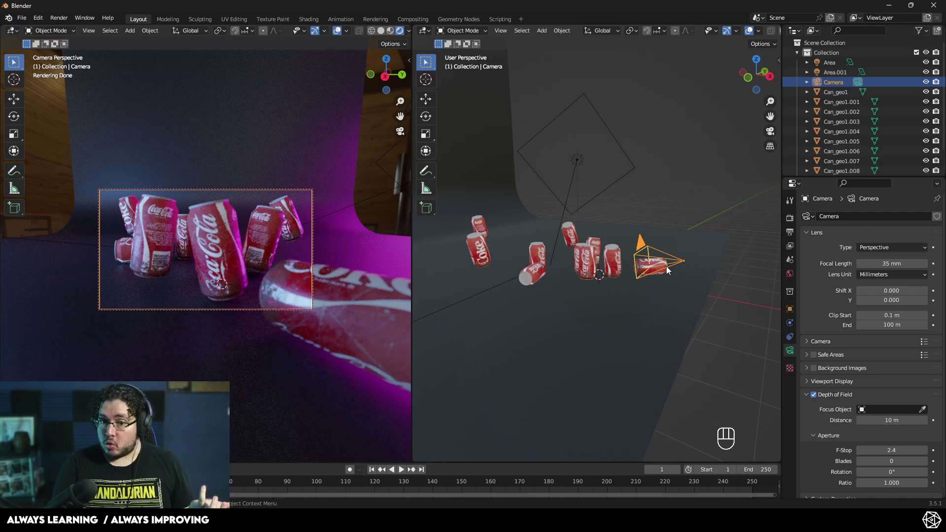
# Pick the front can Can_geo1 as focus object, try F-Stop 0.5, then settle on 1.0
pyautogui.click(922, 412)
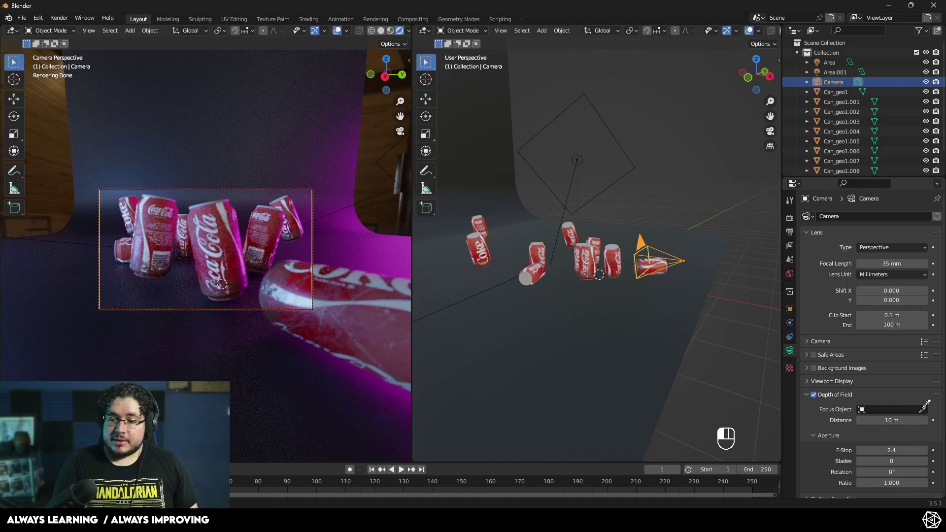
pyautogui.click(220, 238)
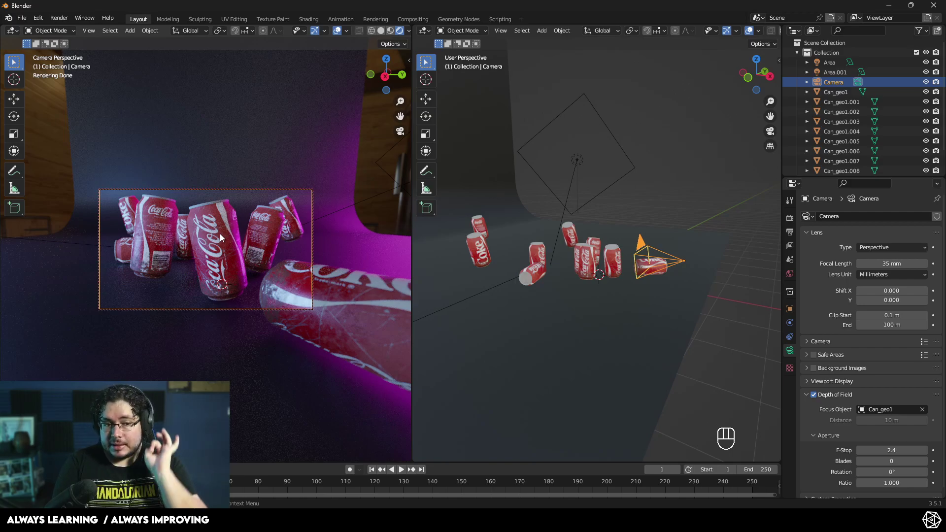
pyautogui.click(890, 449)
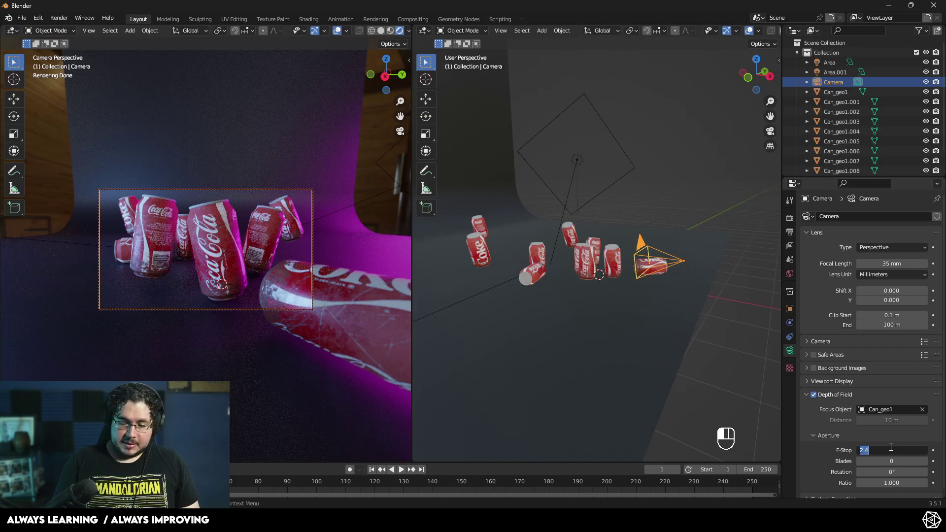
pyautogui.write('0.5')
pyautogui.press('Return')
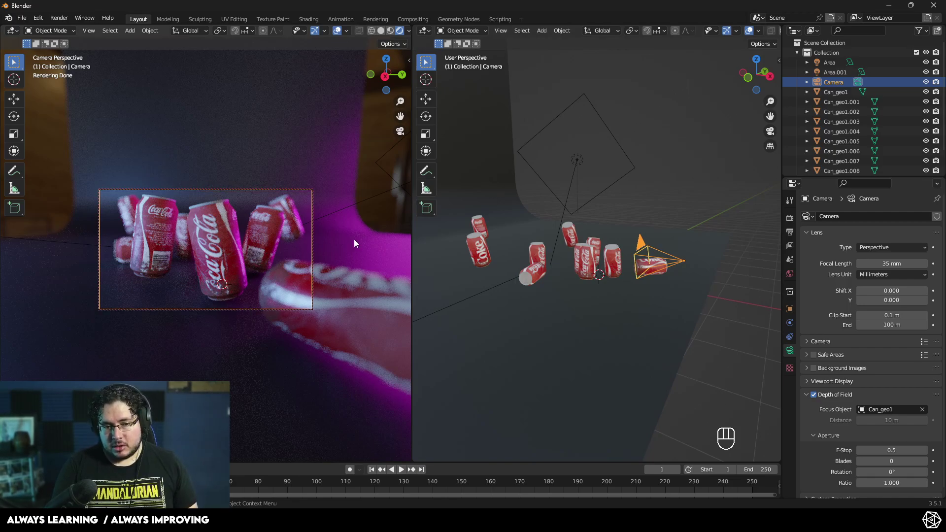
pyautogui.click(894, 450)
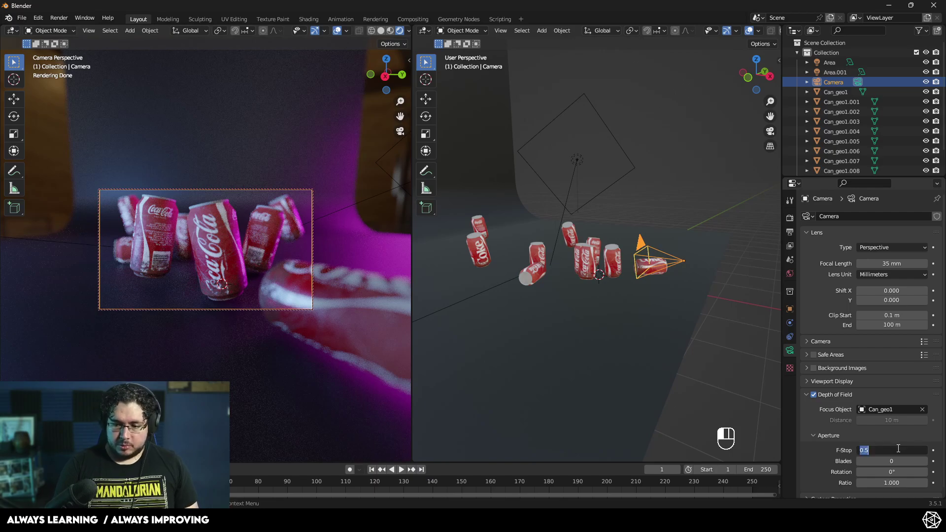
pyautogui.write('1')
pyautogui.press('Return')
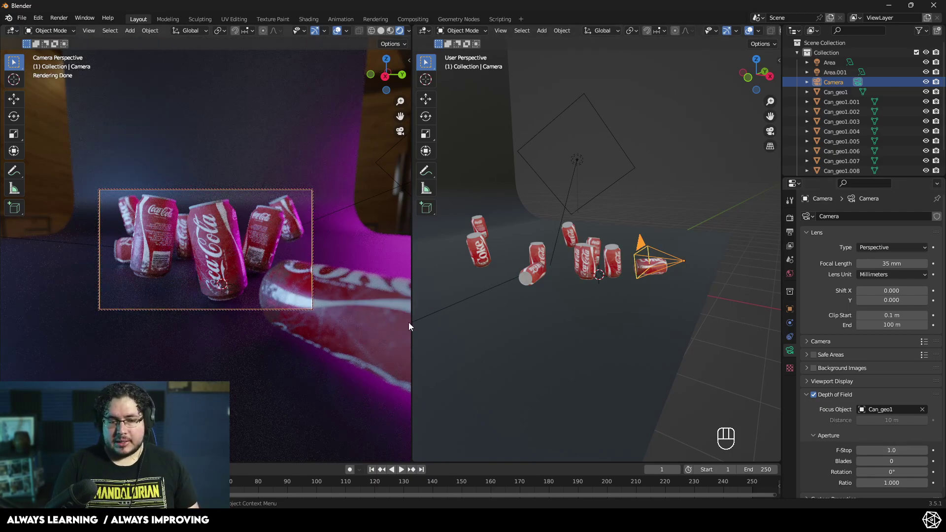
# Add a Plain Axes empty and rename it 'FocalDepthFocus'
pyautogui.click(672, 200)
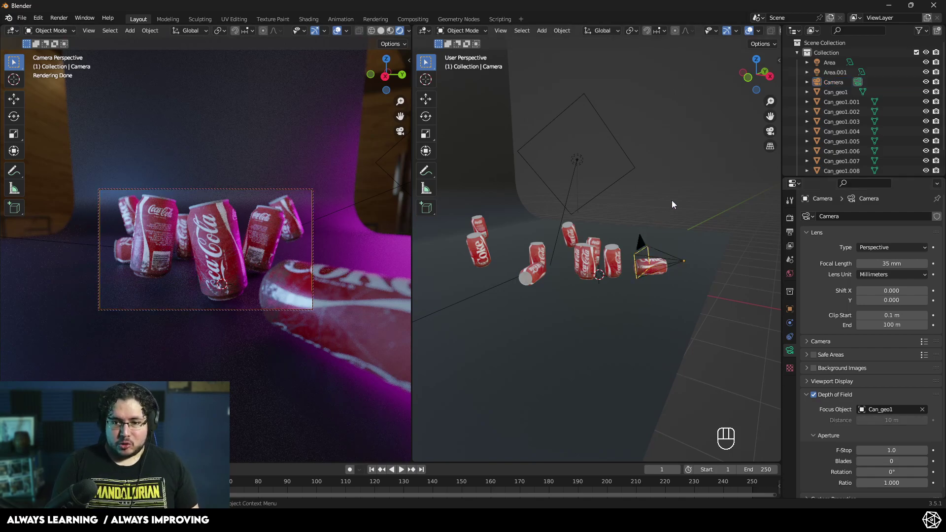
pyautogui.hotkey('shift', 'a')
pyautogui.moveTo(672, 200)
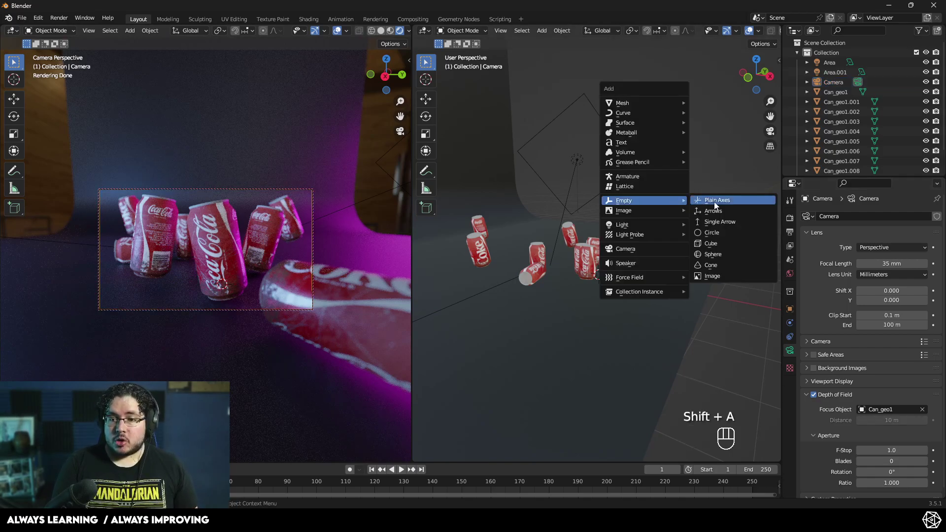
pyautogui.click(717, 202)
pyautogui.scroll(-3, 831, 134)
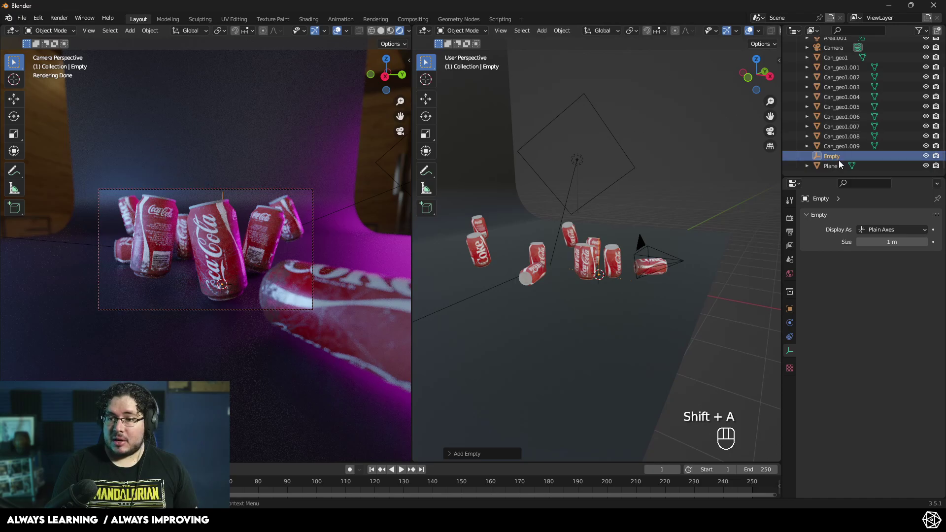
pyautogui.doubleClick(838, 157)
pyautogui.write('FocalDepthFoc')
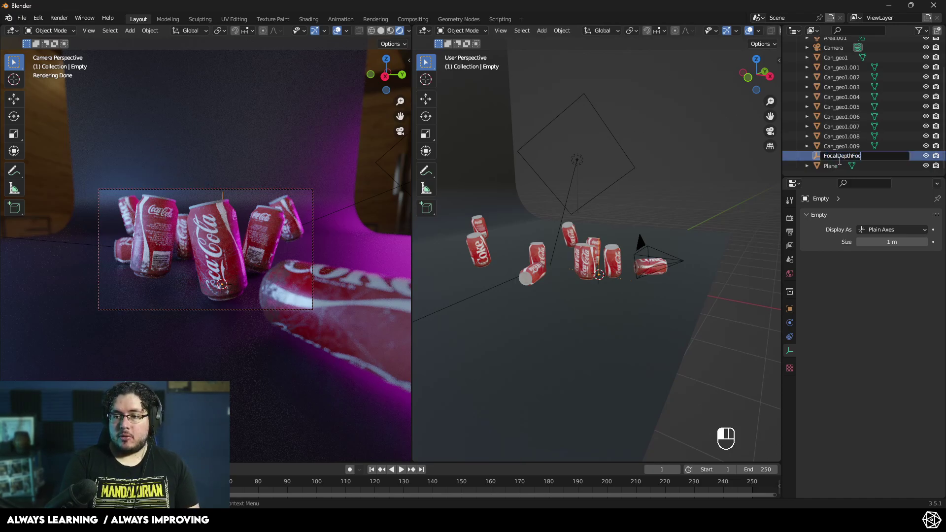
pyautogui.write('us')
pyautogui.press('Return')
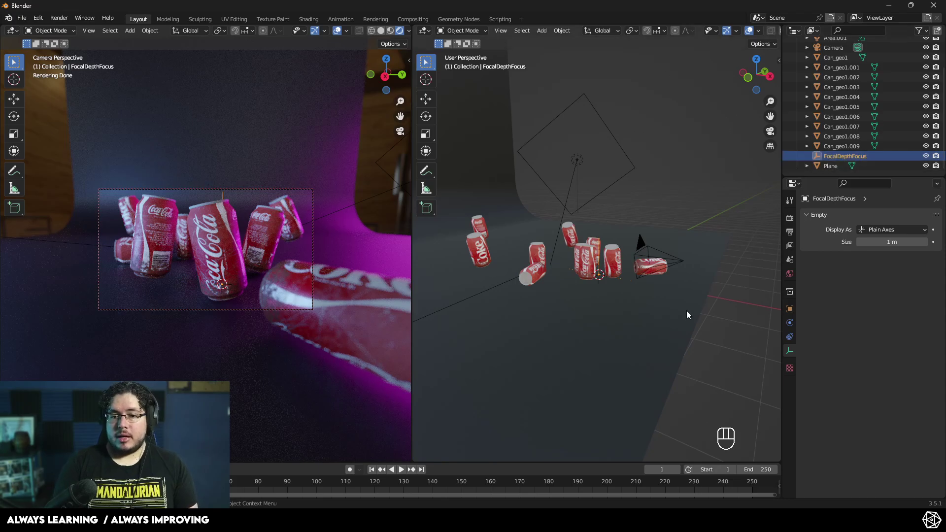
# Make FocalDepthFocus the camera's focus object instead of Can_geo1
pyautogui.click(639, 250)
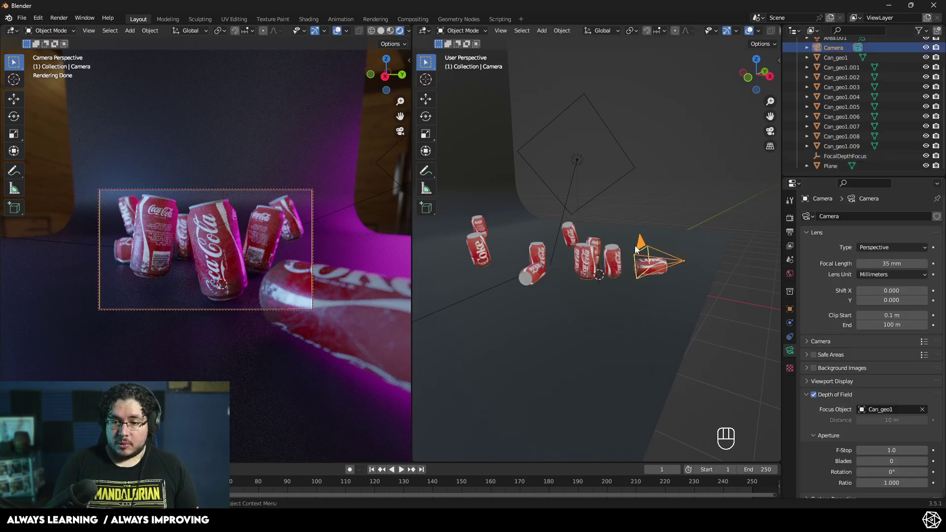
pyautogui.click(923, 410)
pyautogui.click(923, 410)
pyautogui.click(845, 156)
# Move the FocalDepthFocus empty in among the cans onto the front centre can
pyautogui.click(599, 247)
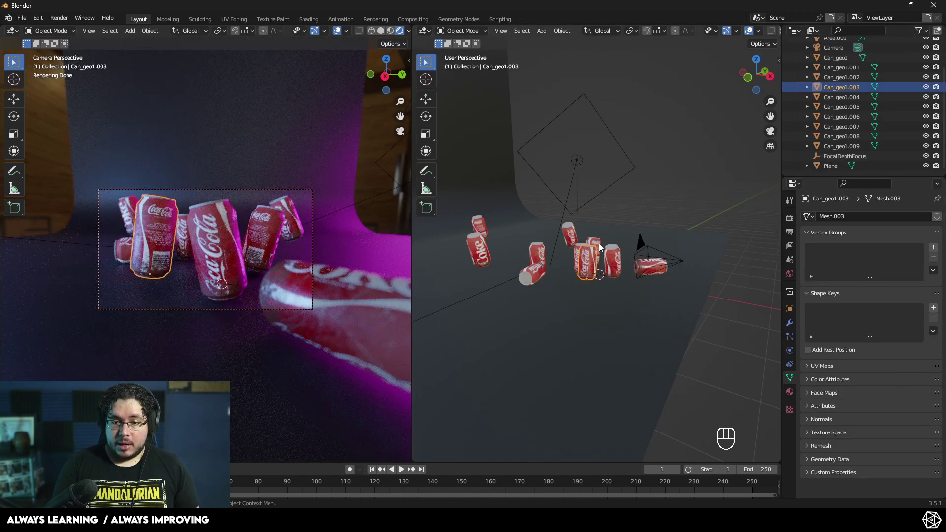
pyautogui.click(622, 261)
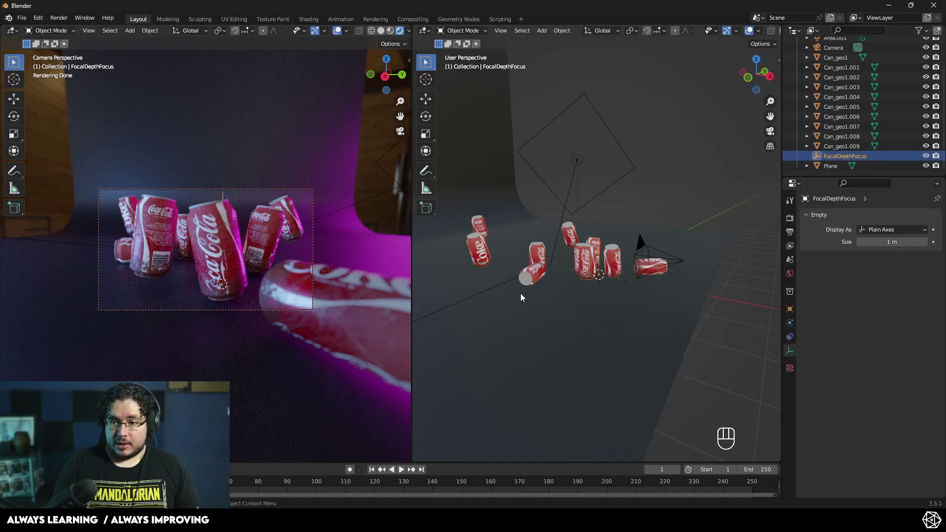
pyautogui.press('g')
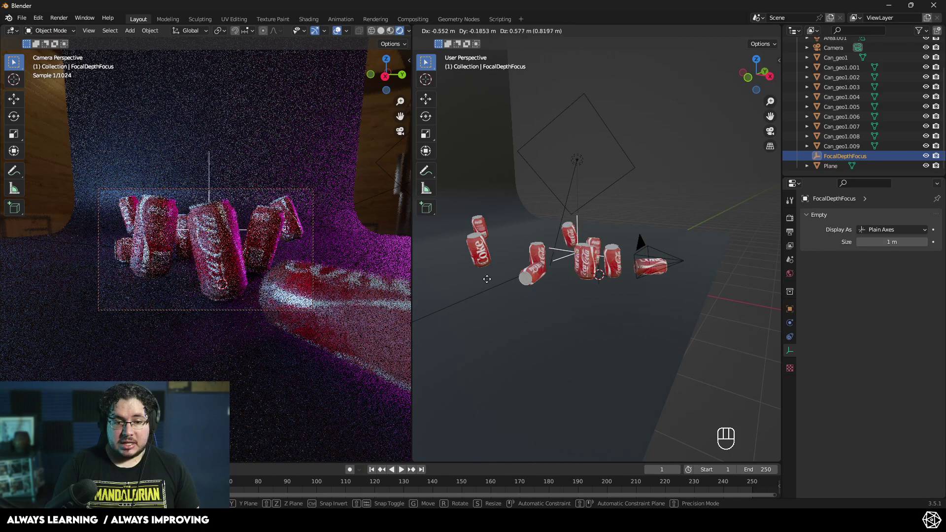
pyautogui.click(542, 287)
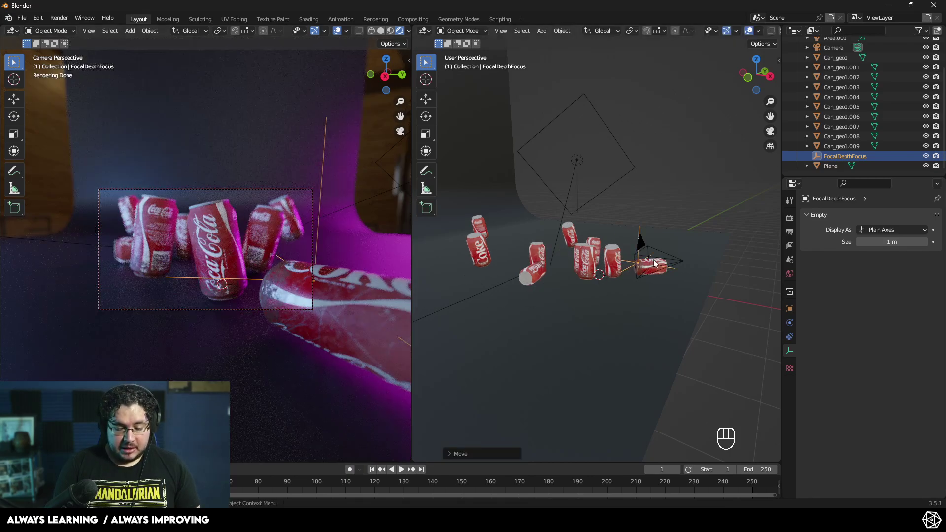
pyautogui.press('g')
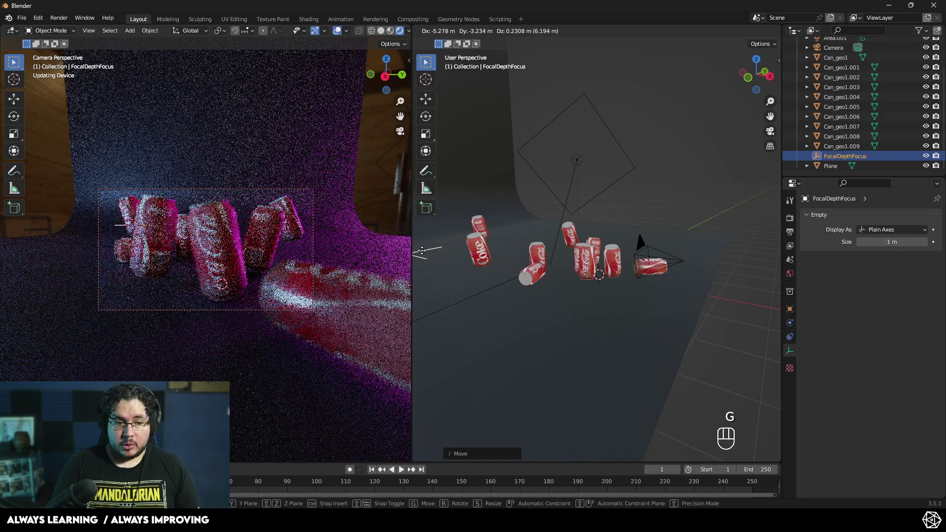
pyautogui.click(476, 252)
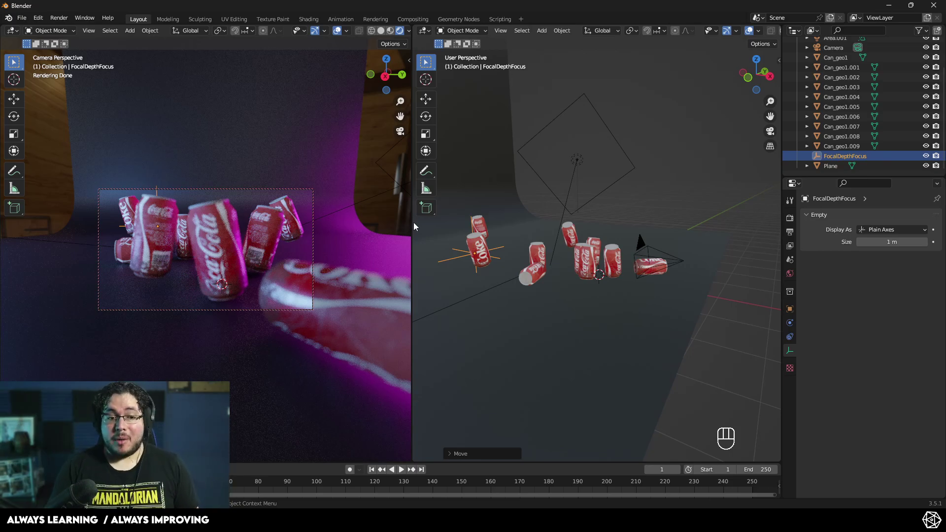
pyautogui.press('g')
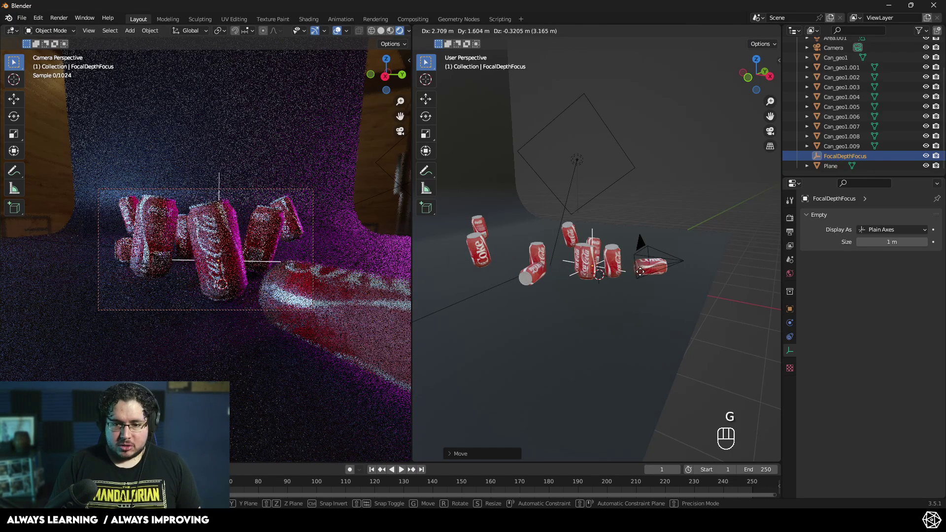
pyautogui.moveTo(645, 272); pyautogui.dragTo(610, 255, button='middle')
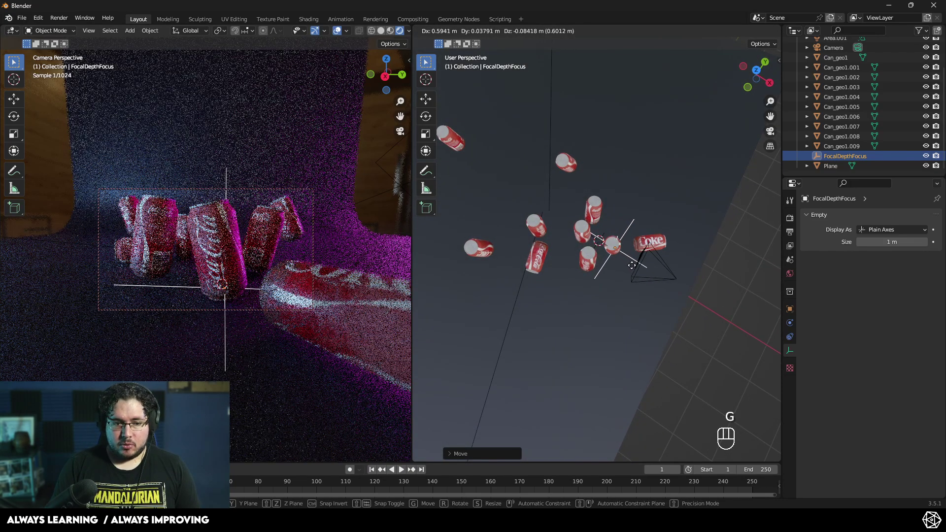
pyautogui.click(627, 263)
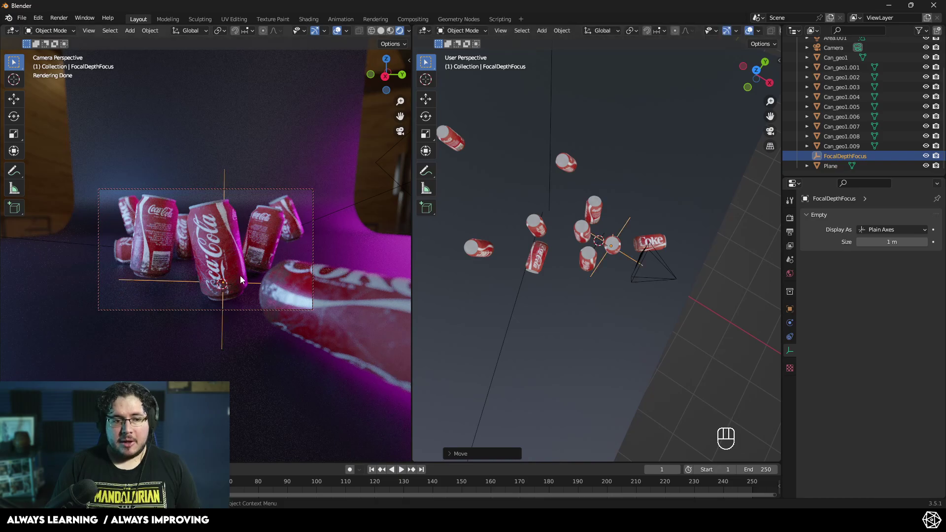
# Set the camera's depth-of-field F-Stop to 0.5
pyautogui.click(639, 258)
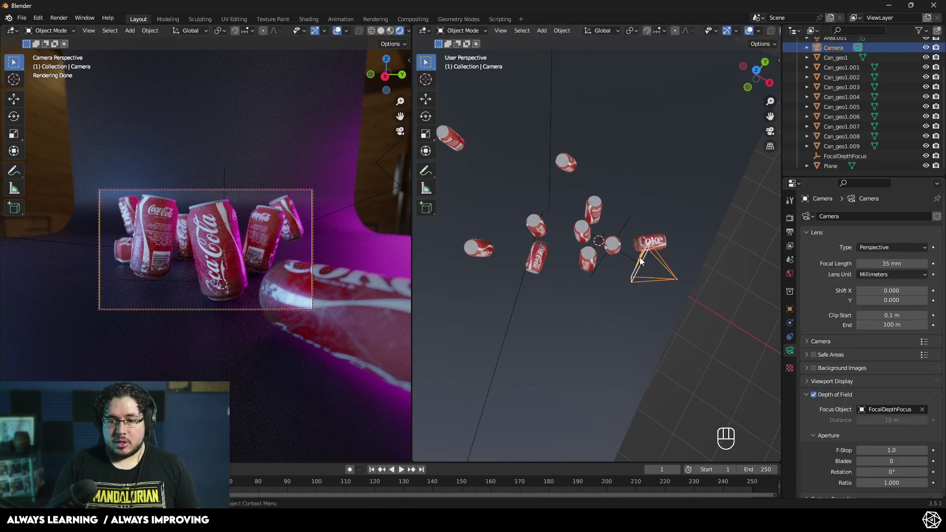
pyautogui.scroll(-1, 847, 394)
pyautogui.click(883, 444)
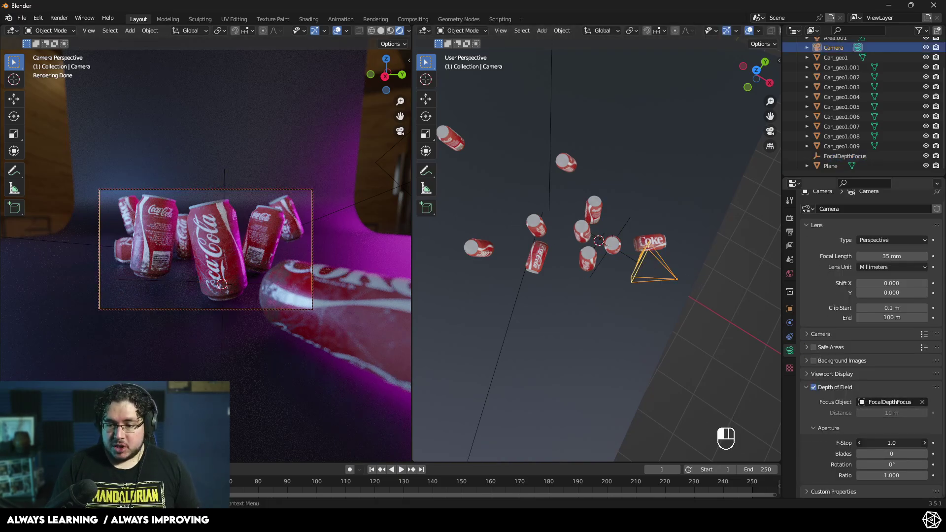
pyautogui.write('0.5')
pyautogui.press('Return')
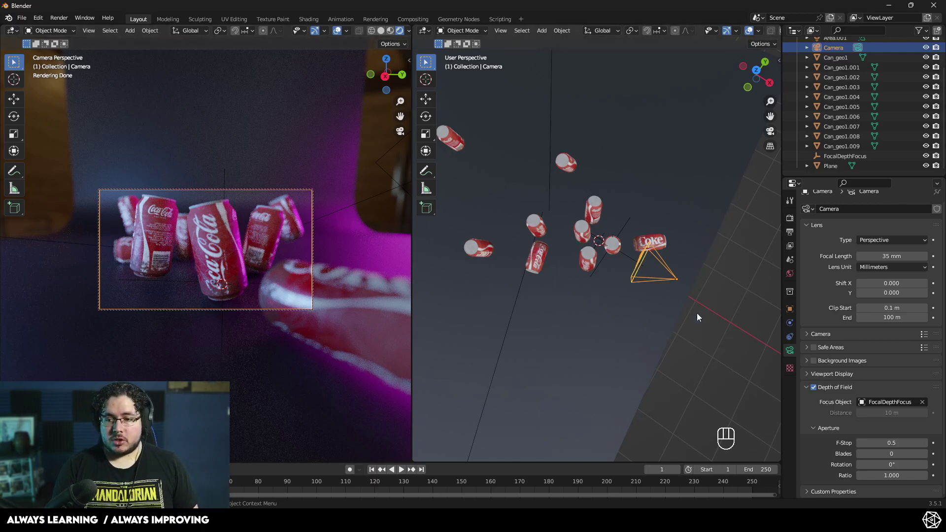
# Set the render sampling time limit to 30 sec
pyautogui.click(790, 220)
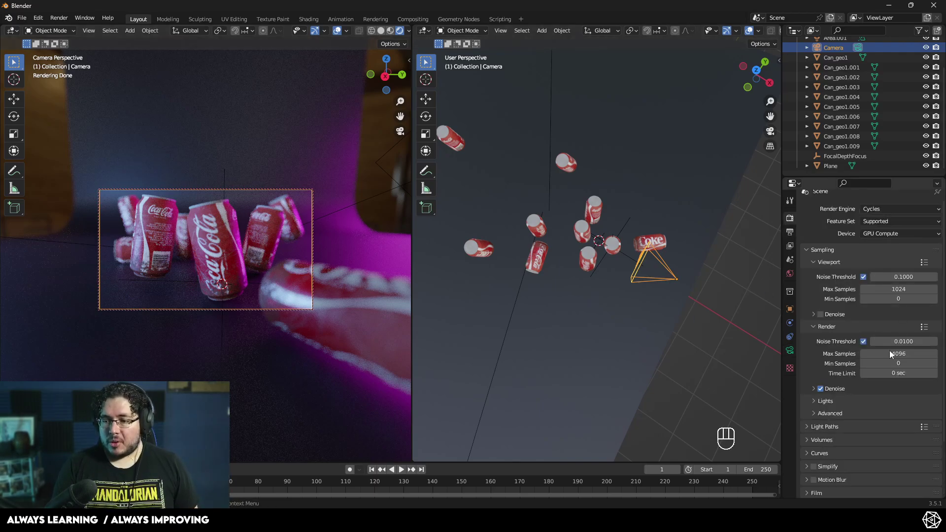
pyautogui.click(889, 372)
pyautogui.write('30')
pyautogui.press('Return')
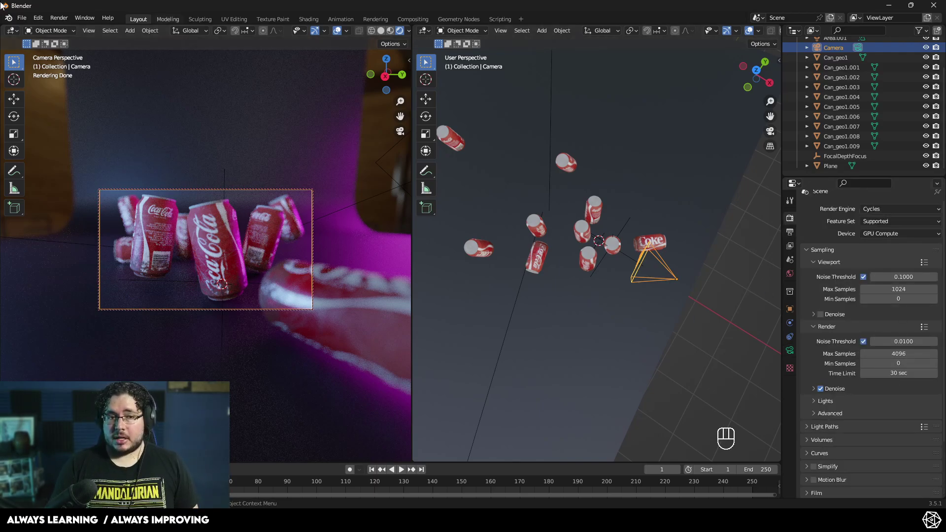
pyautogui.click(53, 20)
# Render the final image, review the shallow-focus cans, and unlink the Render Result
pyautogui.click(73, 31)
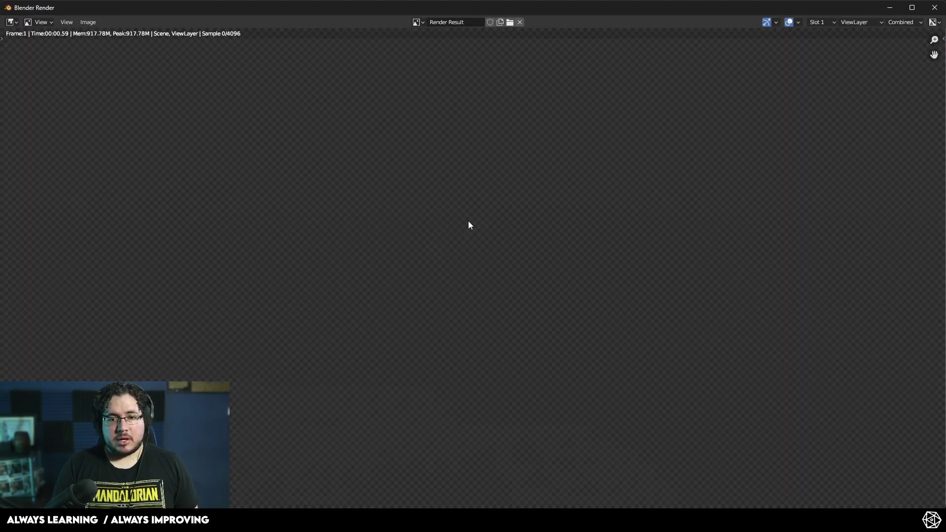
pyautogui.scroll(-2, 541, 240)
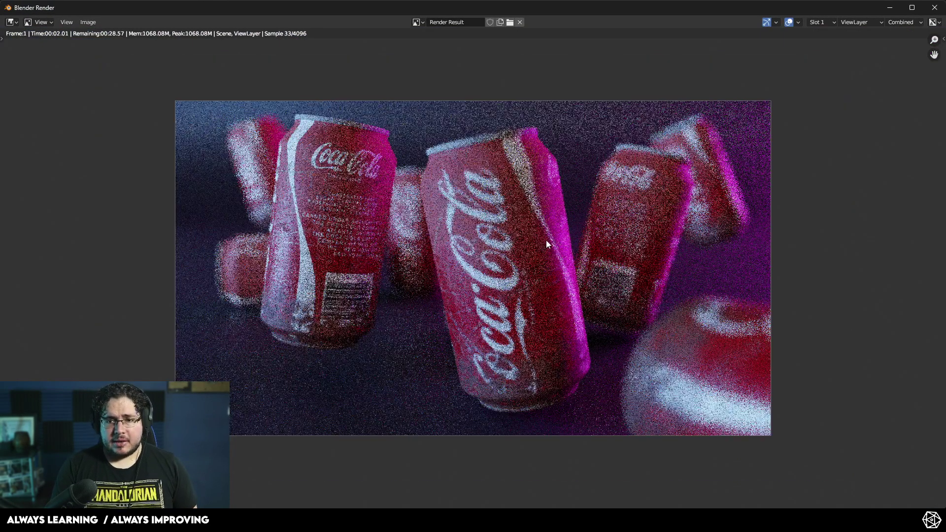
pyautogui.scroll(1, 425, 185)
pyautogui.scroll(-1, 509, 244)
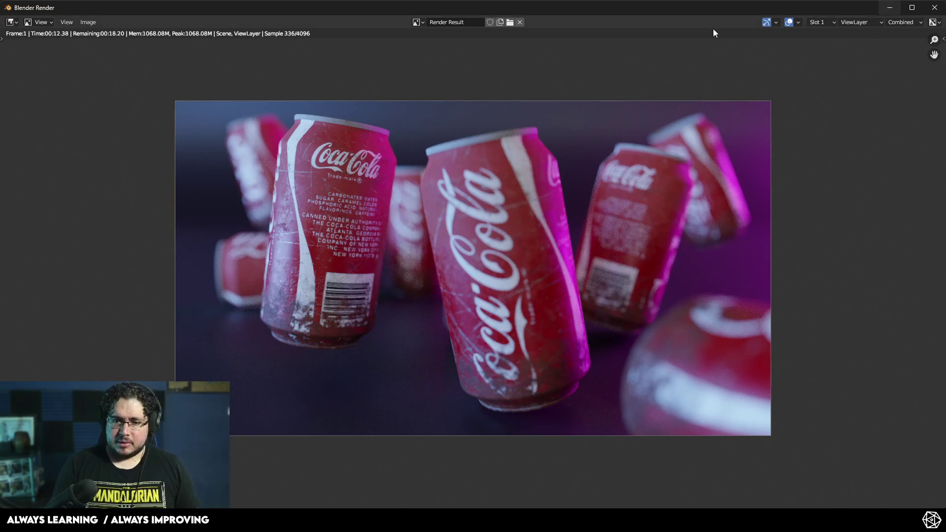
pyautogui.click(520, 22)
# Close the render window and, from top view, move FocalDepthFocus nearer onto the front can
pyautogui.press('F11')
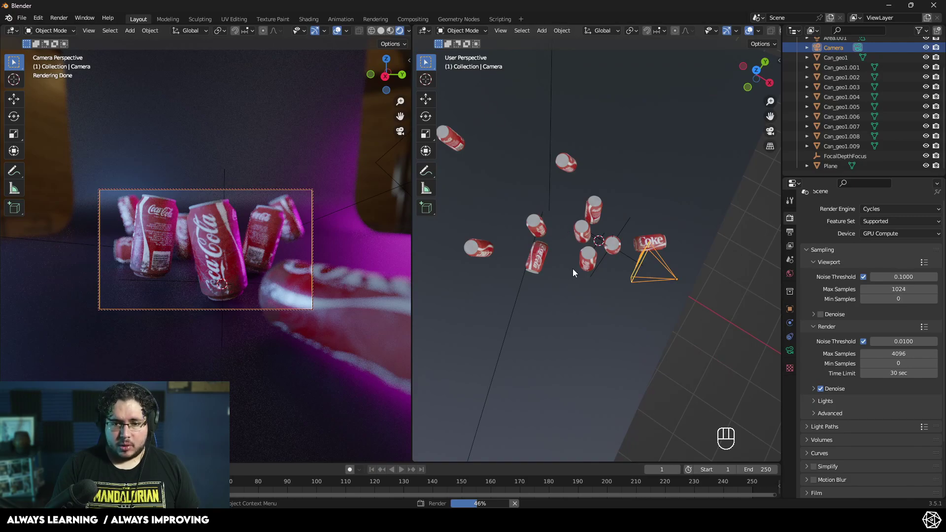
pyautogui.press('KP_1')
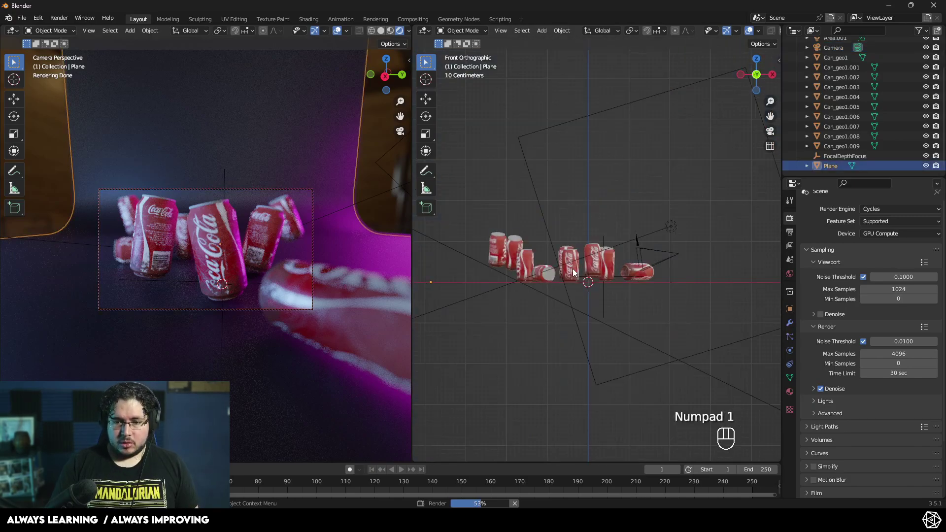
pyautogui.press('KP_7')
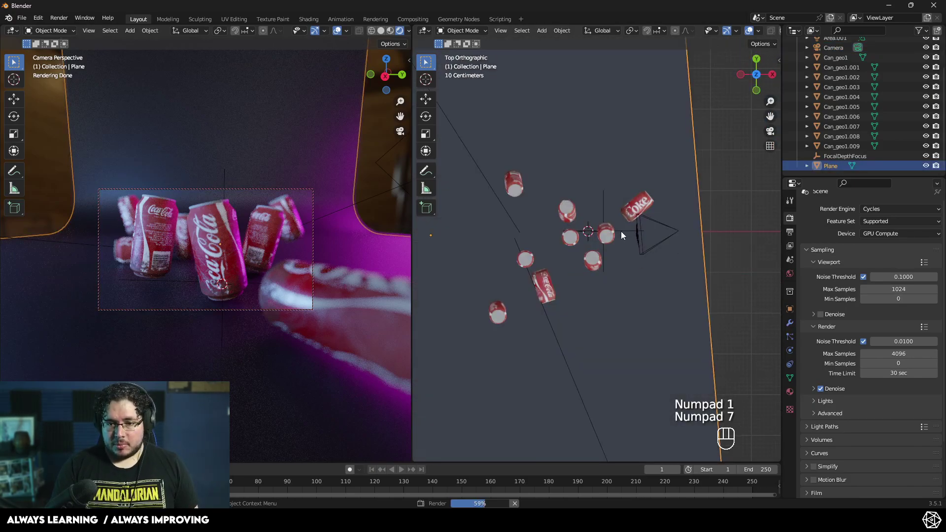
pyautogui.click(621, 232)
pyautogui.press('g')
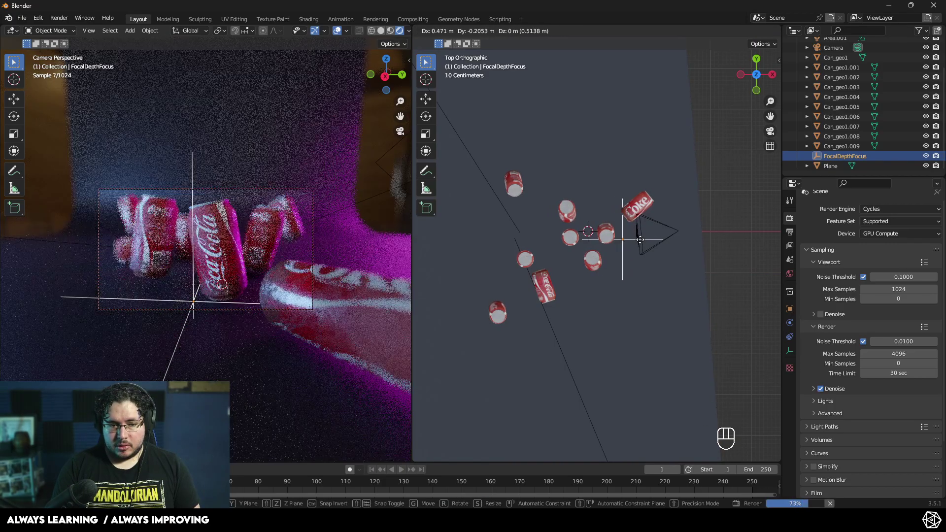
pyautogui.click(636, 239)
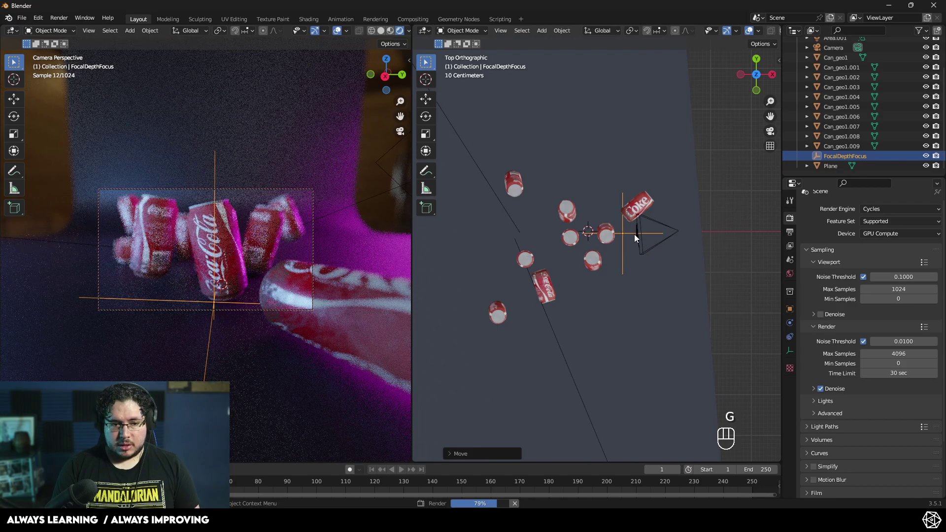
pyautogui.click(59, 17)
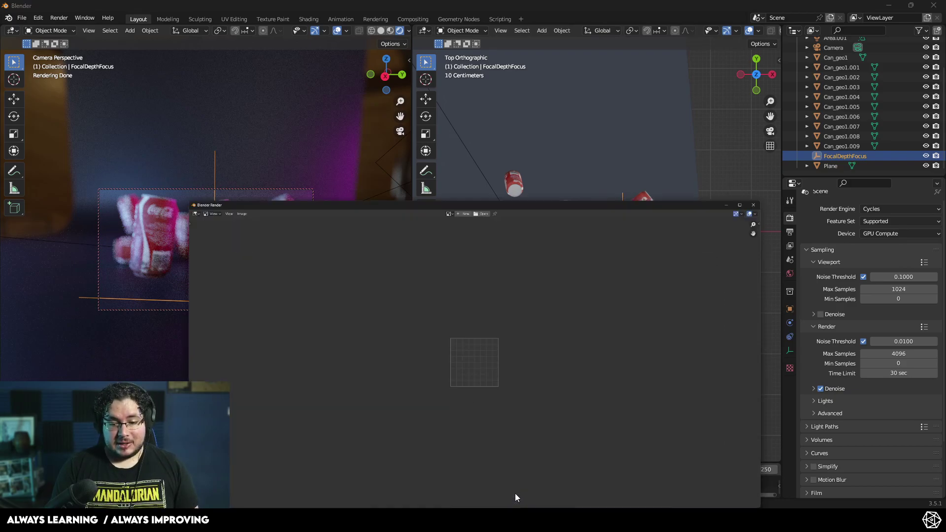
# Re-render the image, inspect the sharp front can, then clear and close the render
pyautogui.doubleClick(522, 203)
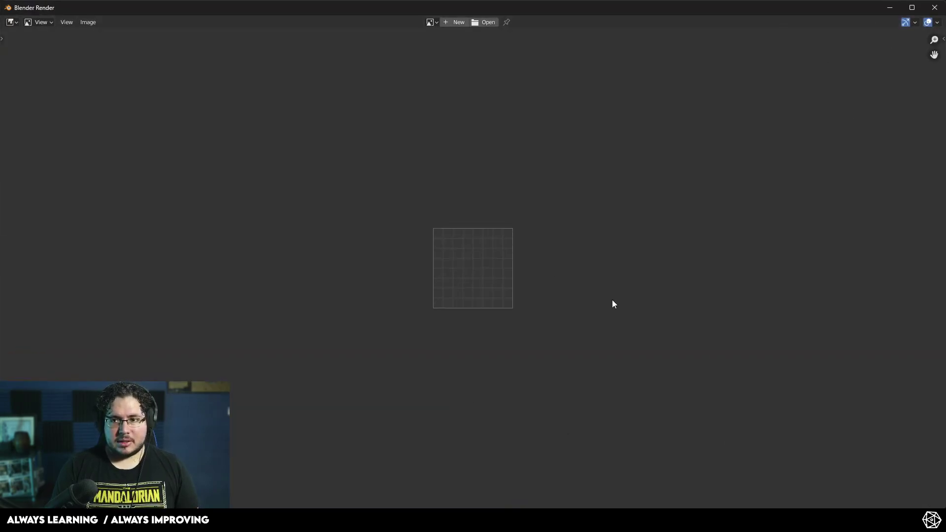
pyautogui.press('Escape')
pyautogui.click(60, 18)
pyautogui.click(70, 31)
pyautogui.scroll(-3, 586, 280)
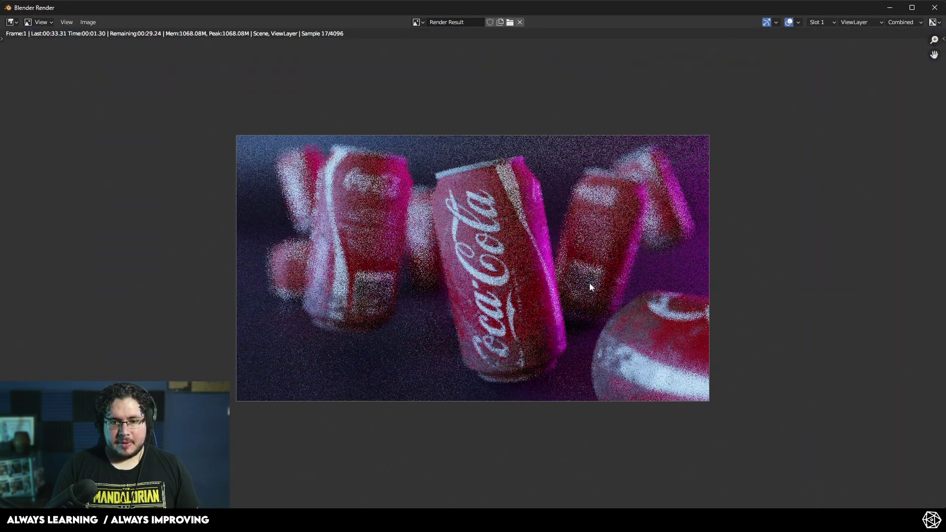
pyautogui.scroll(2, 589, 282)
pyautogui.scroll(-2, 571, 275)
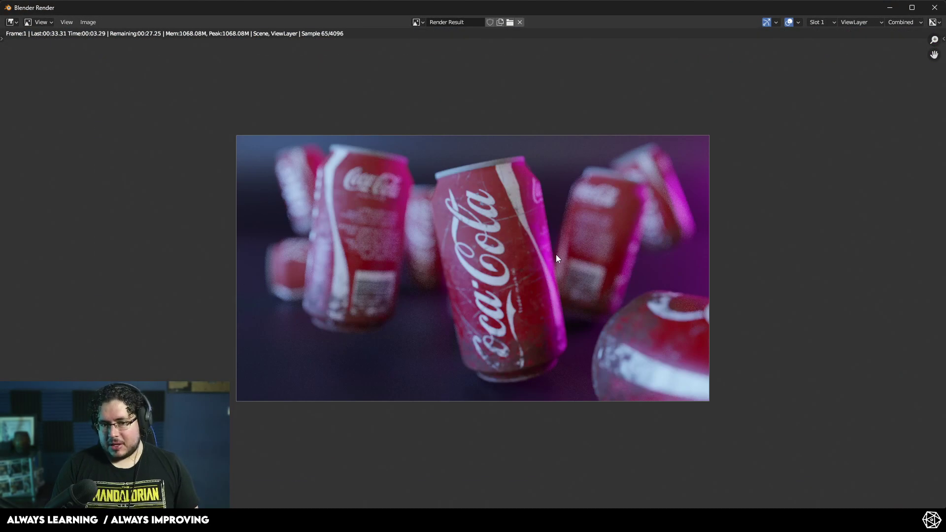
pyautogui.scroll(2, 555, 254)
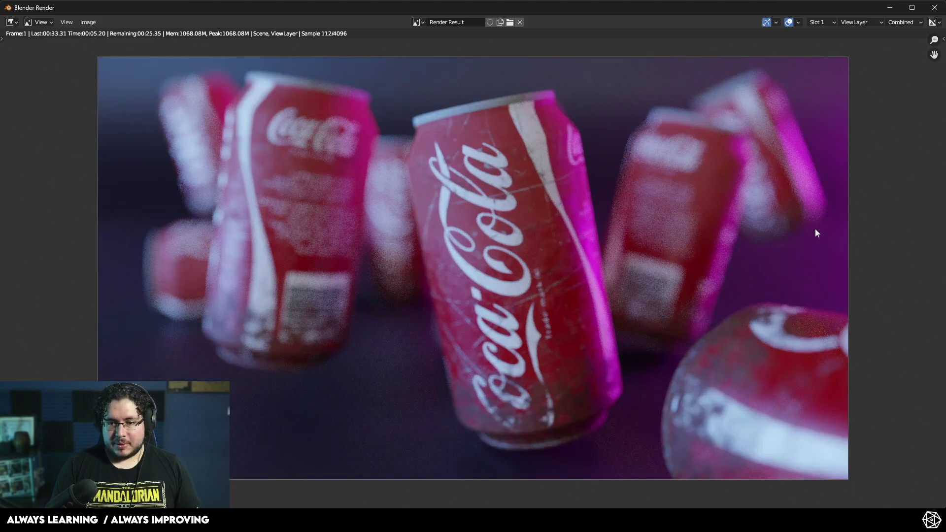
pyautogui.scroll(-2, 503, 229)
pyautogui.scroll(2, 558, 273)
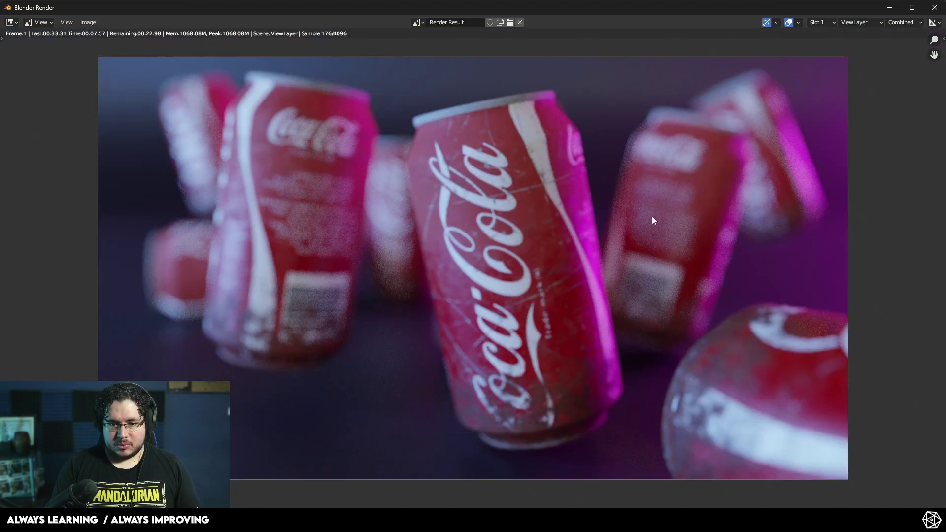
pyautogui.click(520, 22)
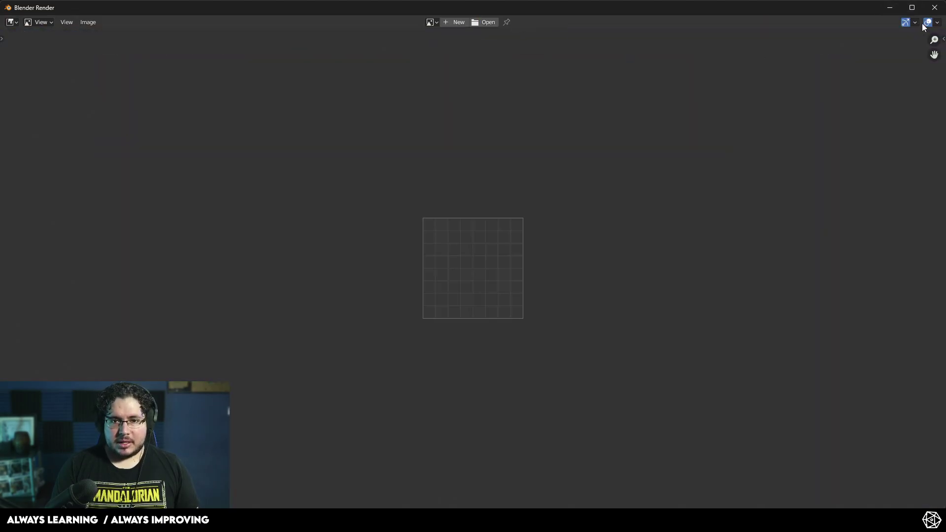
pyautogui.click(886, 7)
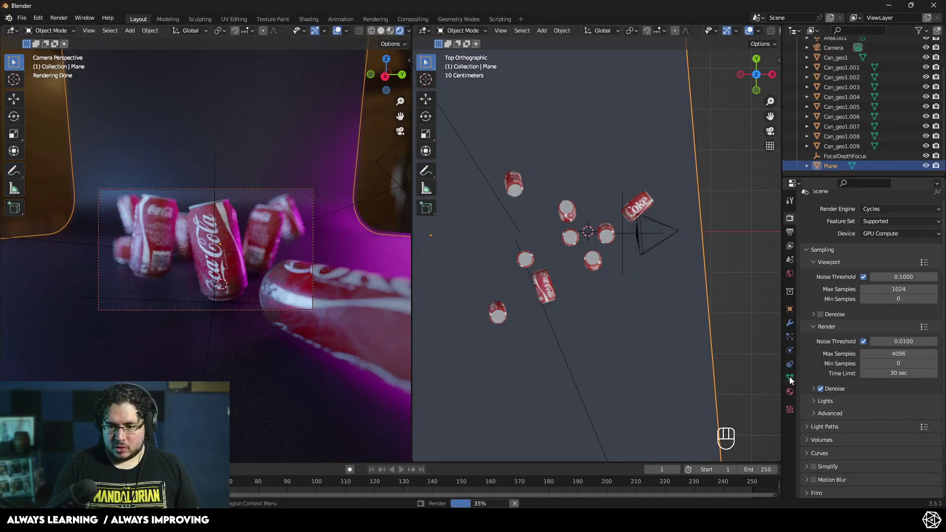
# Change the camera's depth-of-field F-Stop to 1.5
pyautogui.click(636, 236)
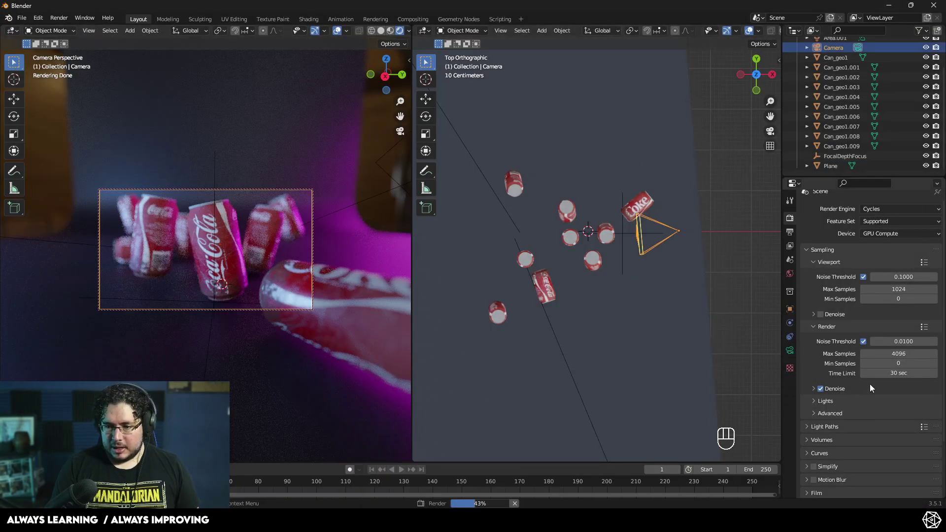
pyautogui.click(789, 350)
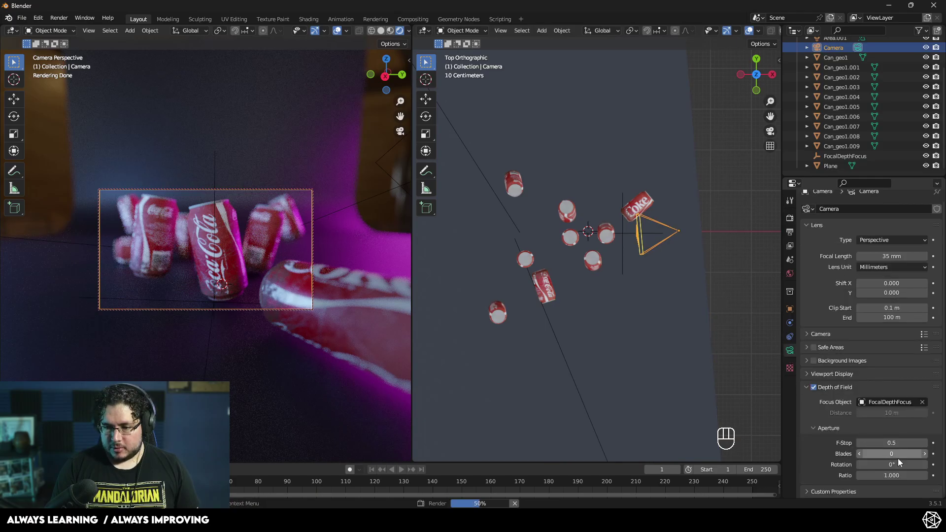
pyautogui.doubleClick(896, 442)
pyautogui.write('1.5')
pyautogui.press('Return')
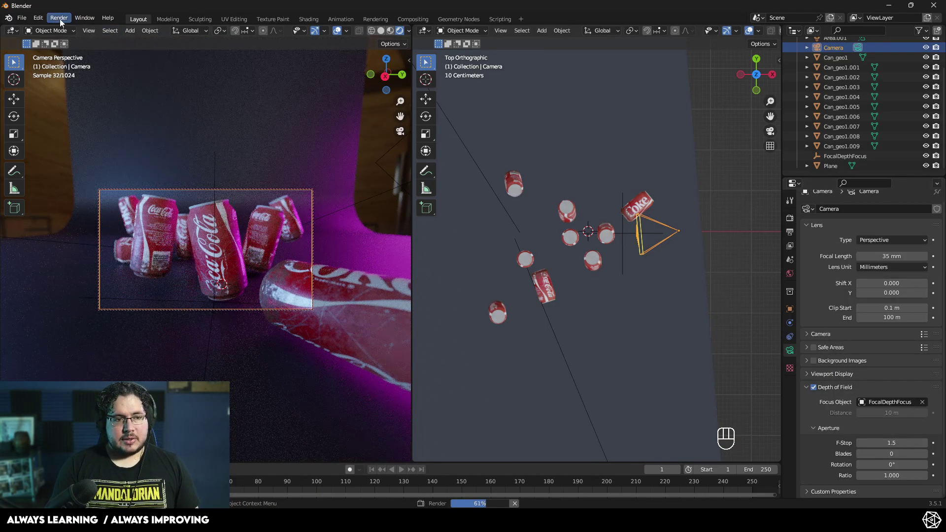
pyautogui.click(59, 18)
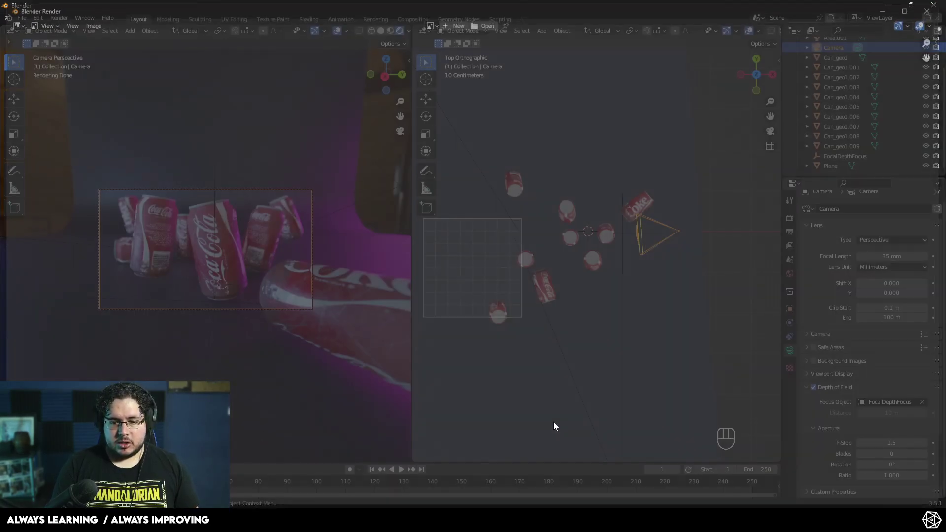
# Render the final image of the Coca-Cola cans at F-Stop 1.5
pyautogui.click(59, 17)
pyautogui.click(97, 43)
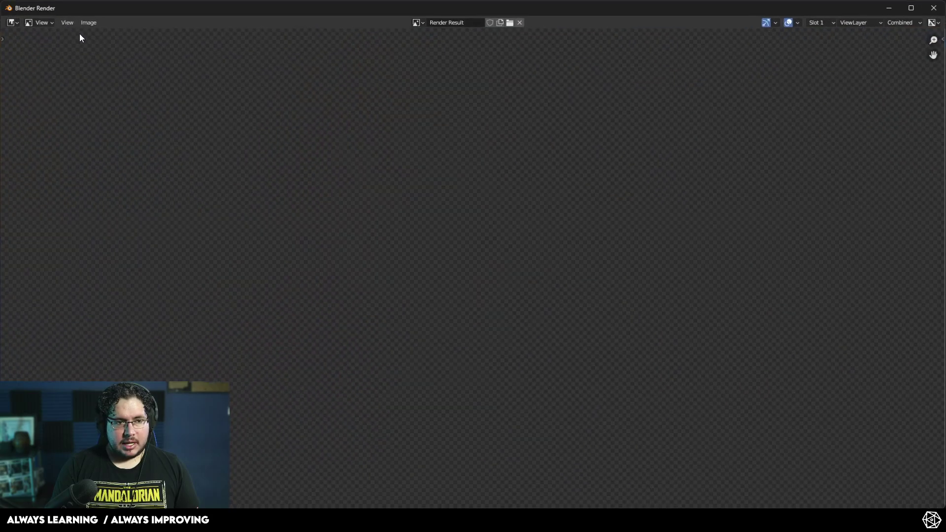
pyautogui.scroll(-2, 535, 293)
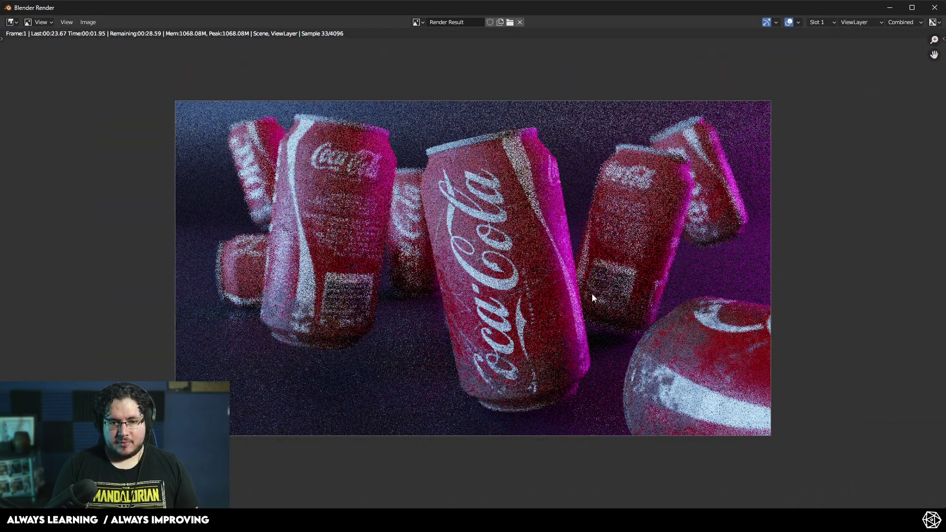